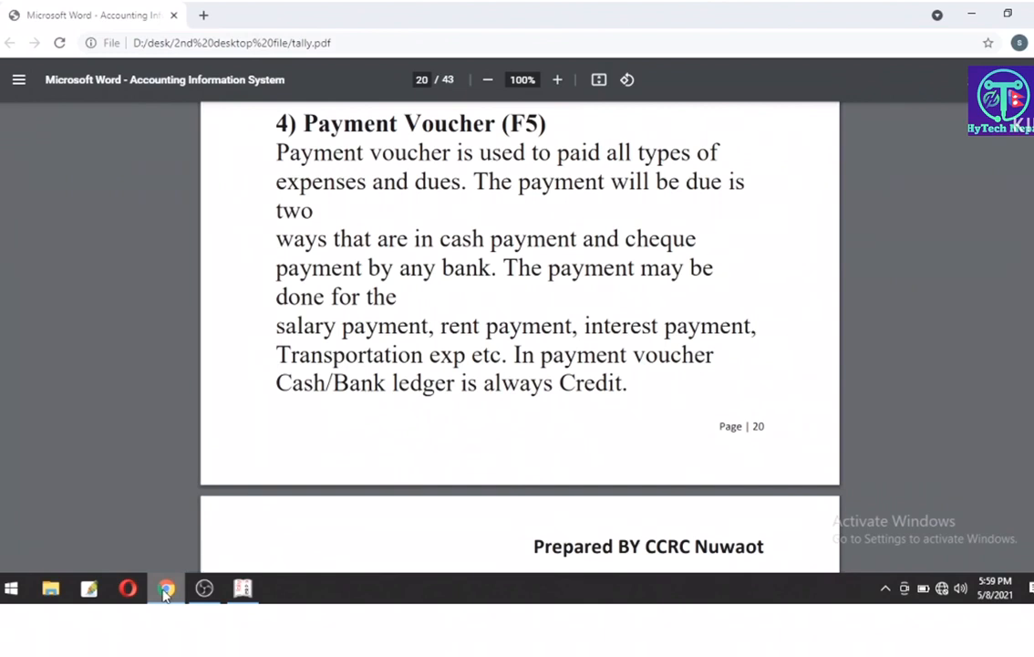
Step: Highlight the Payment Voucher definition, its two payment ways, cash/cheque methods and 'any bank'
drag(275, 153, 712, 154)
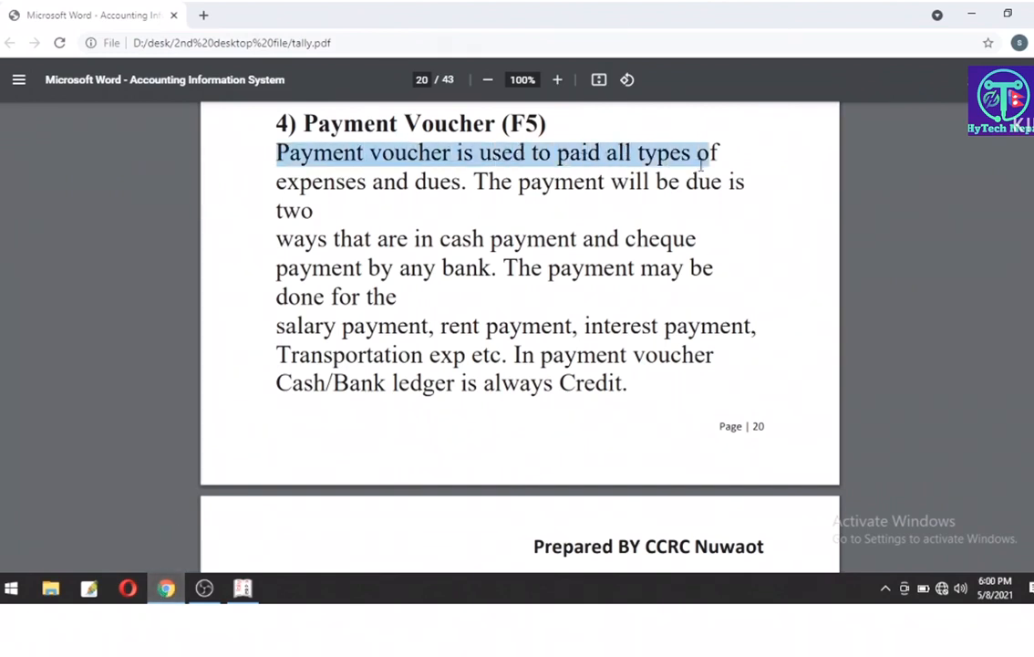
drag(466, 182, 245, 138)
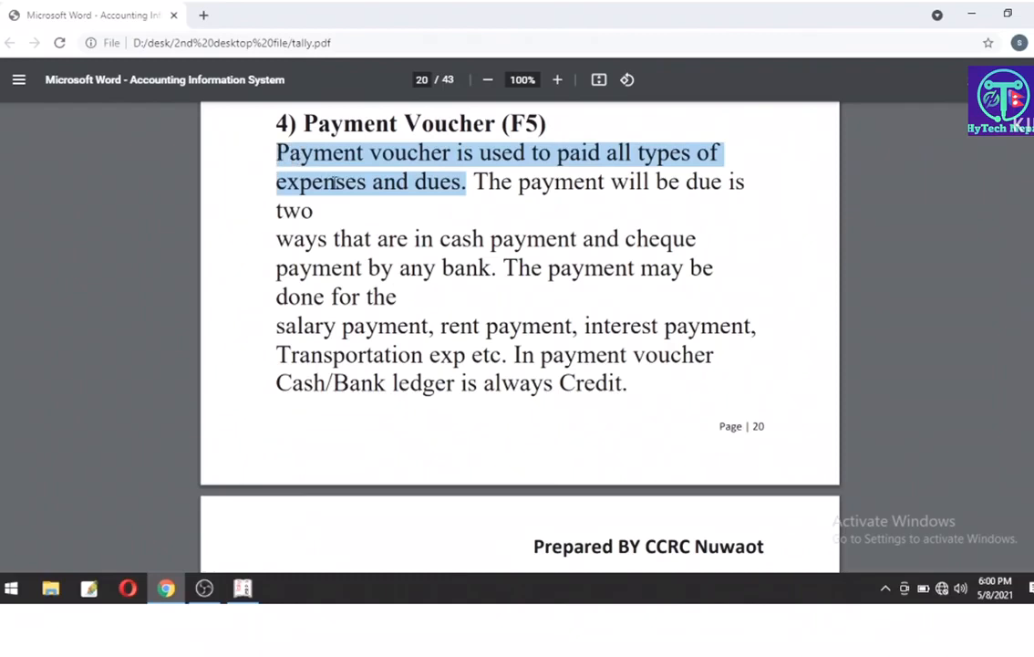
click(296, 158)
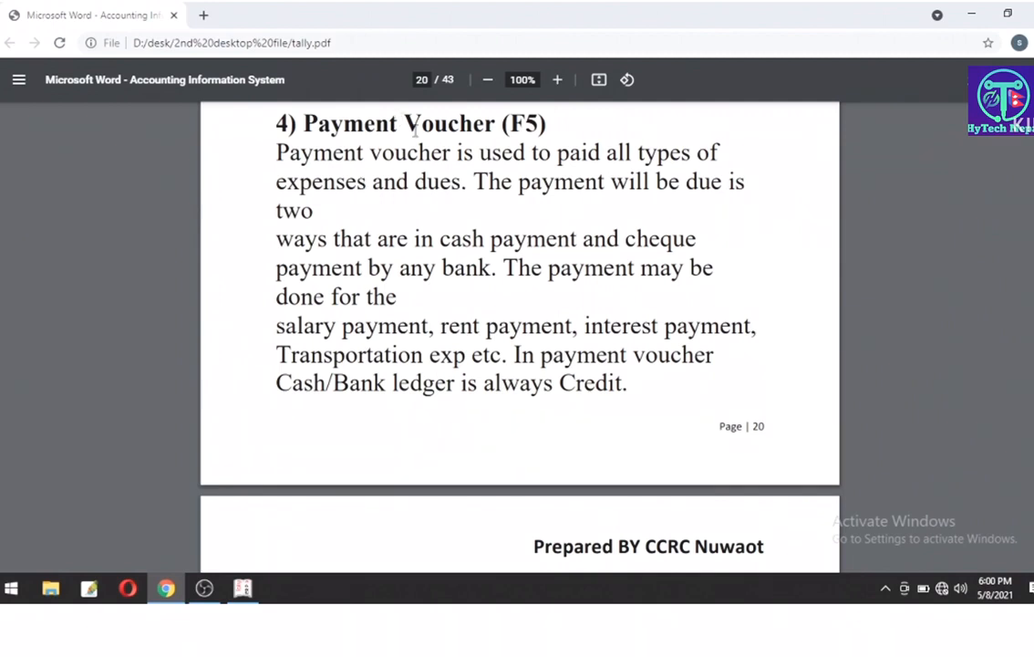
drag(473, 182, 660, 193)
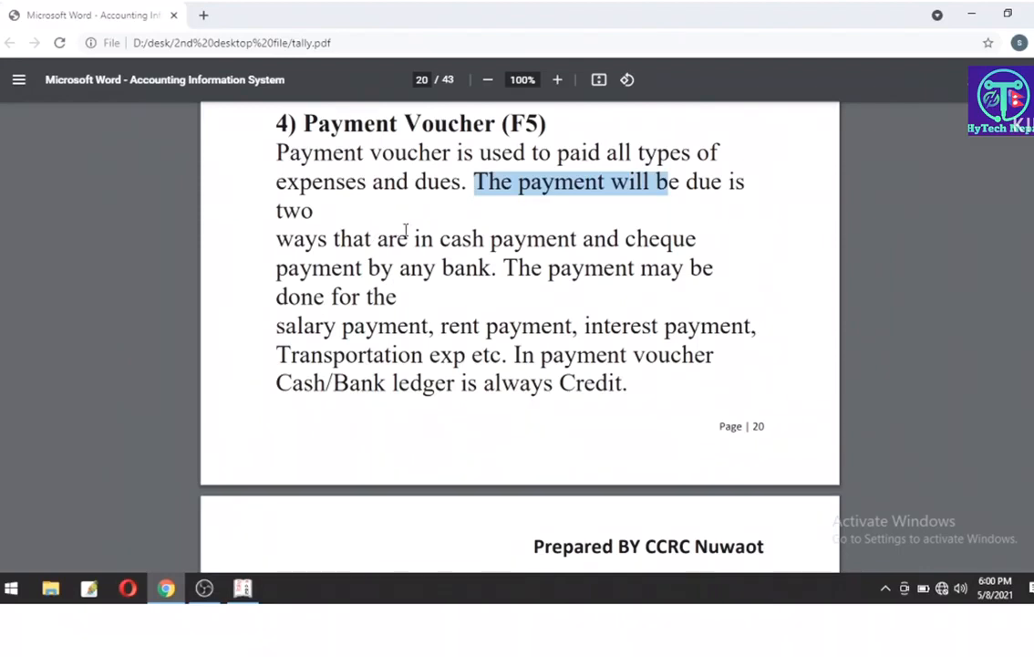
drag(435, 239, 702, 239)
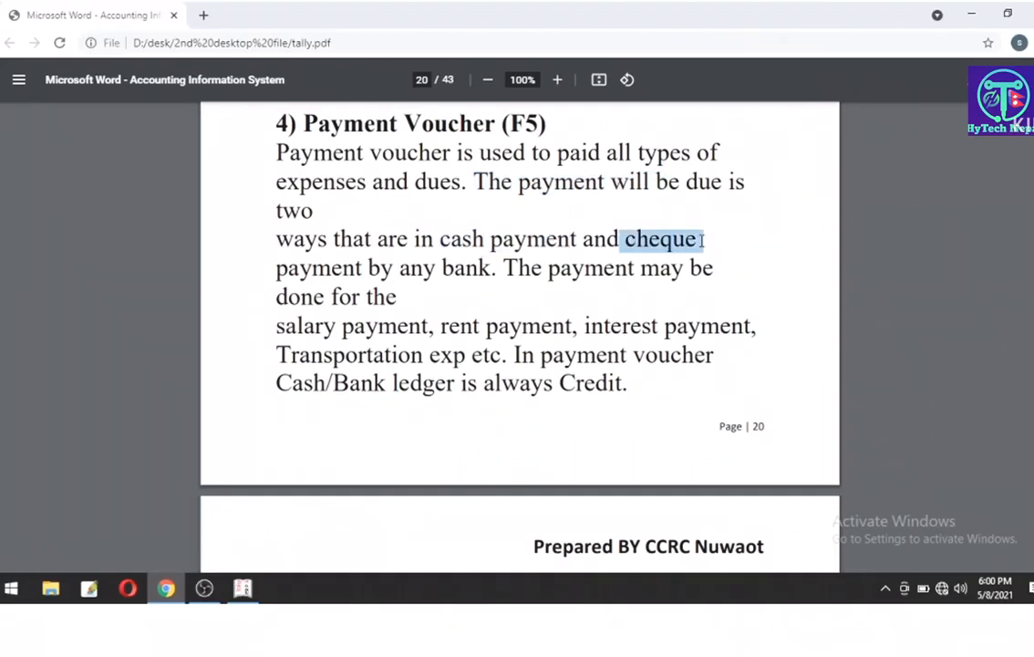
drag(492, 268, 401, 267)
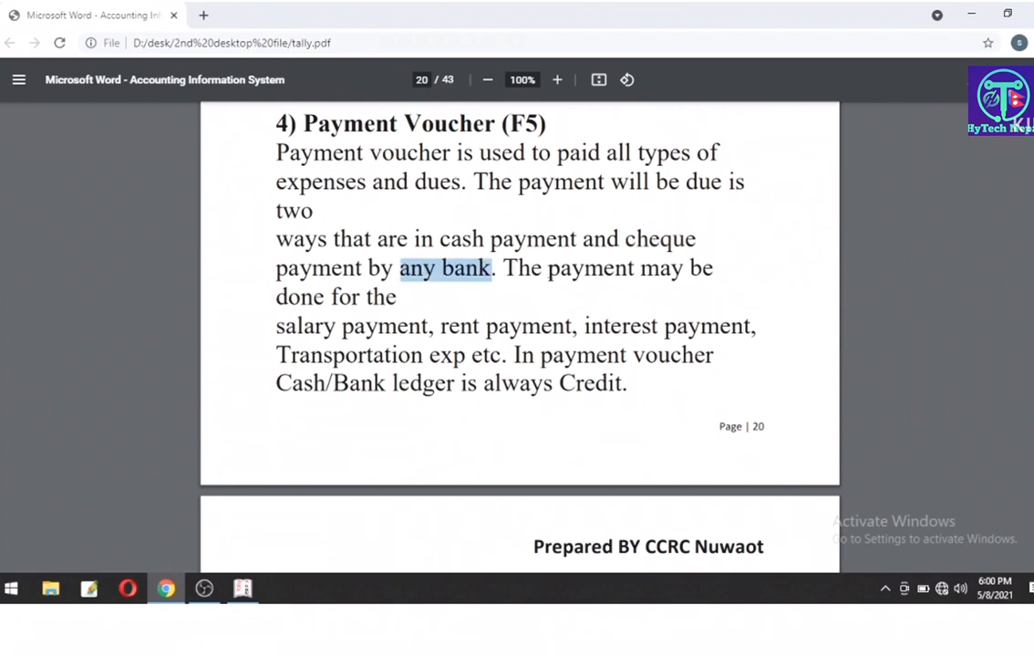
Step: Highlight the salary, rent, interest and Transportation exp examples, then scroll to page 21
drag(429, 326, 278, 325)
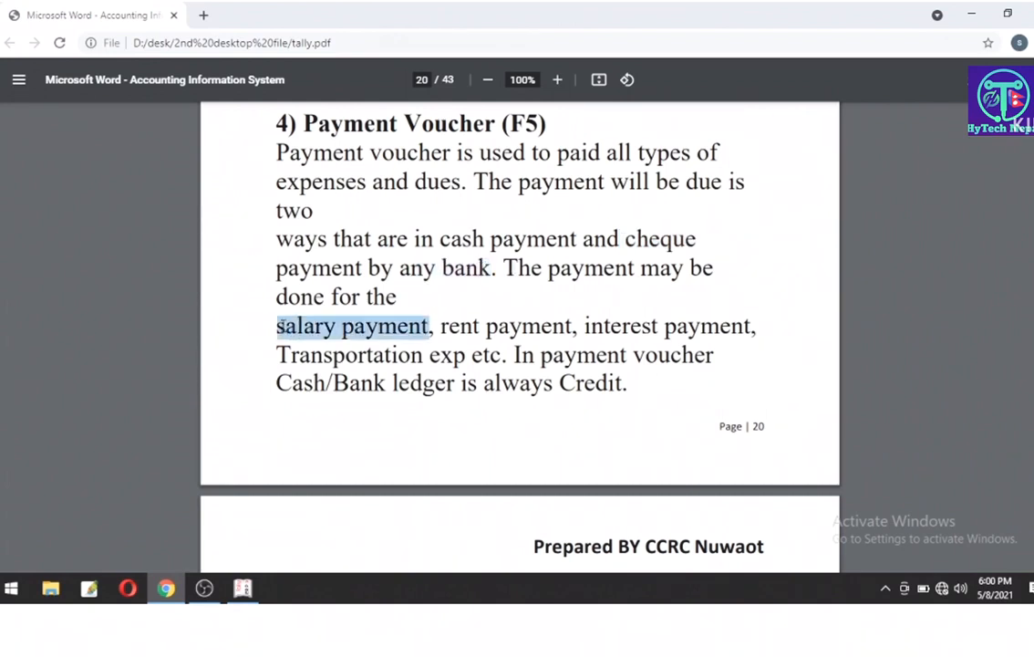
drag(442, 326, 759, 325)
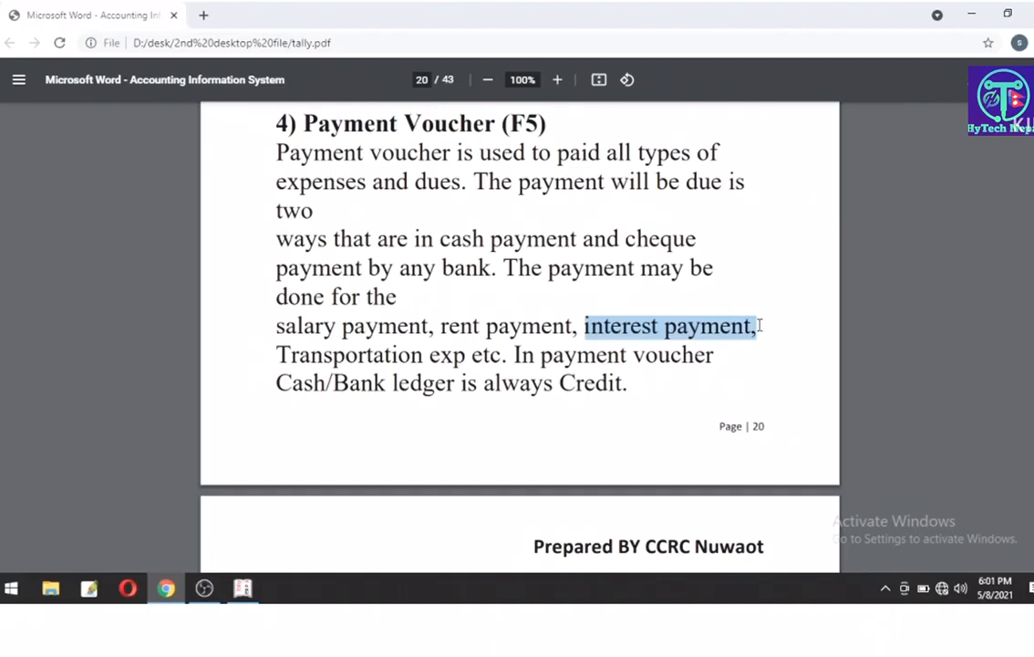
drag(358, 357, 502, 356)
click(502, 358)
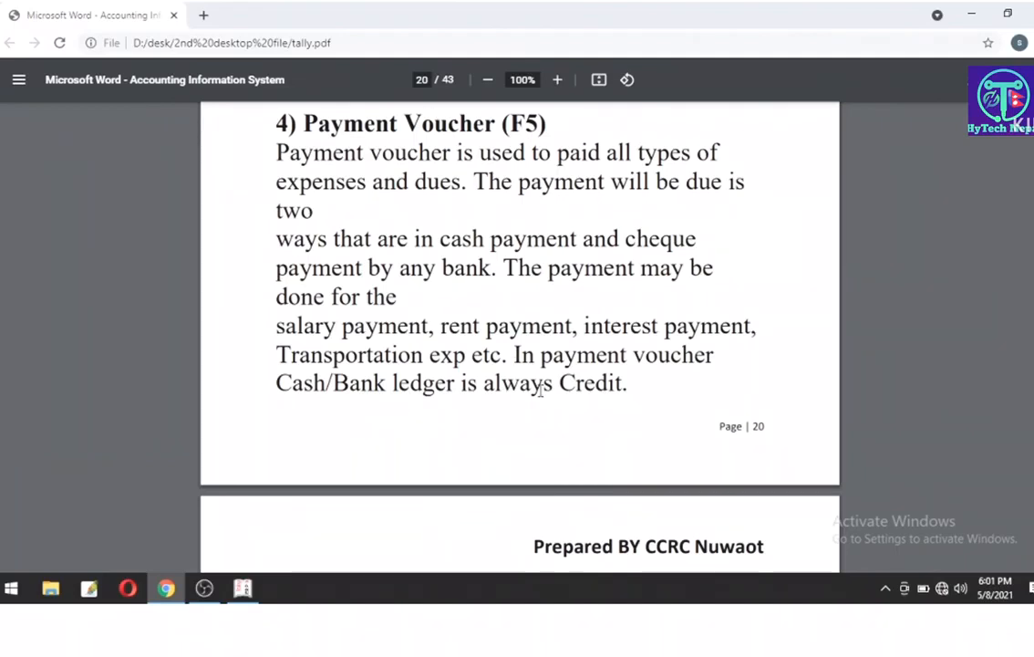
scroll(540, 390, down, 3)
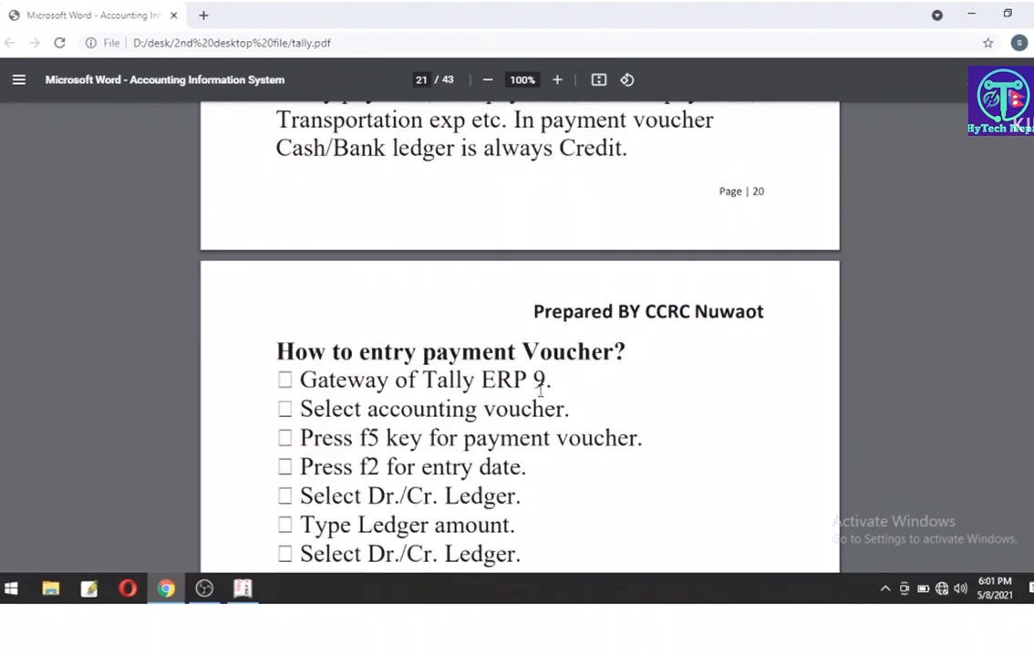
Step: Scroll past the Profit and Loss A/c heading to the Purchase voucher (F9) heading
scroll(540, 390, down, 5)
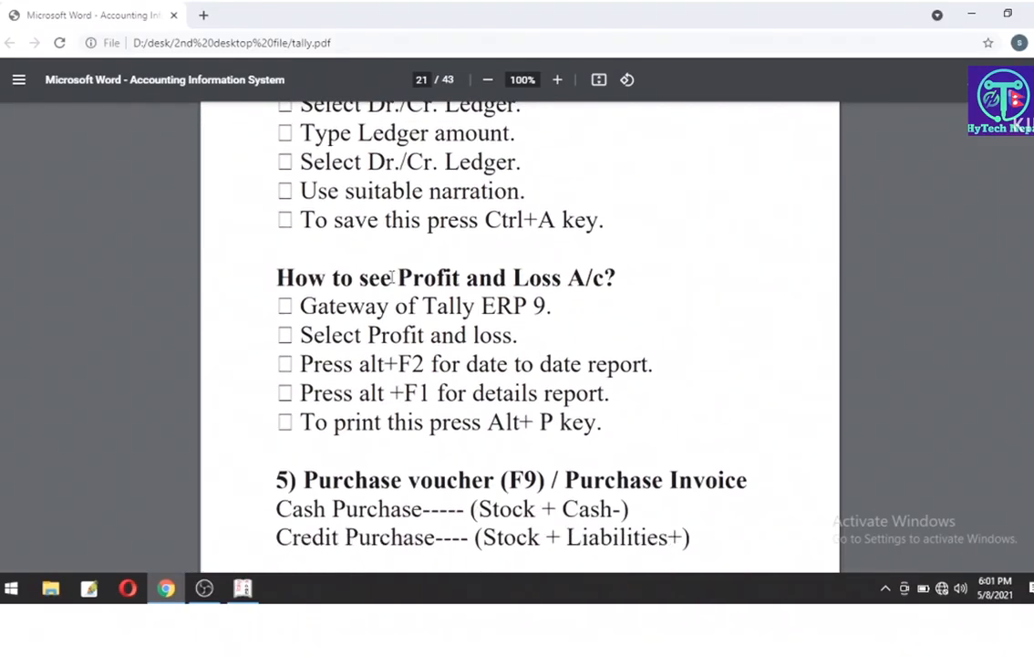
drag(383, 277, 592, 278)
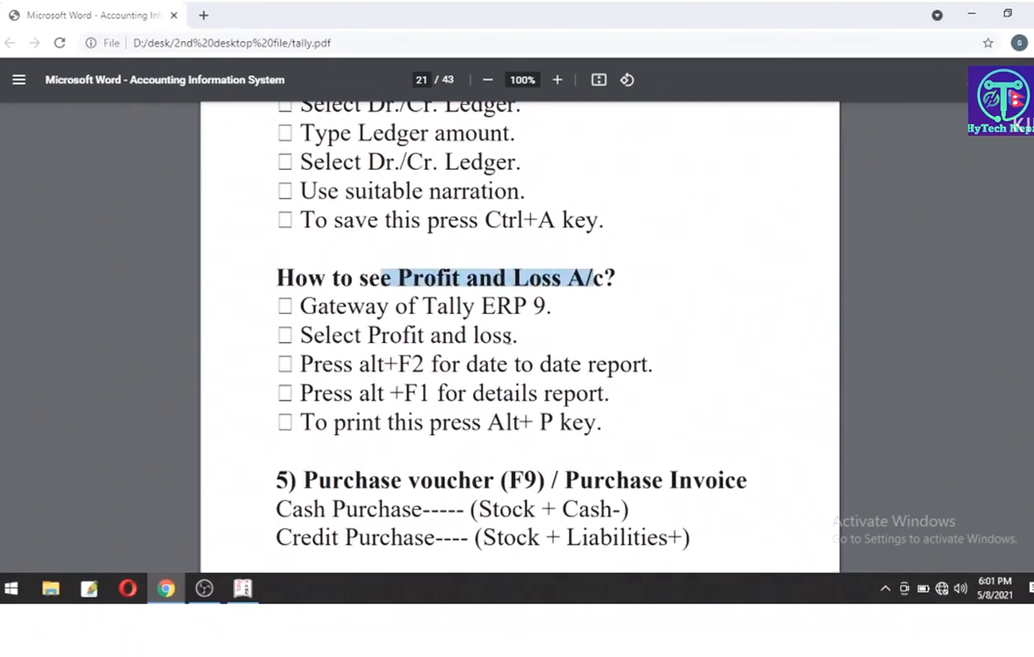
click(485, 377)
scroll(484, 374, down, 4)
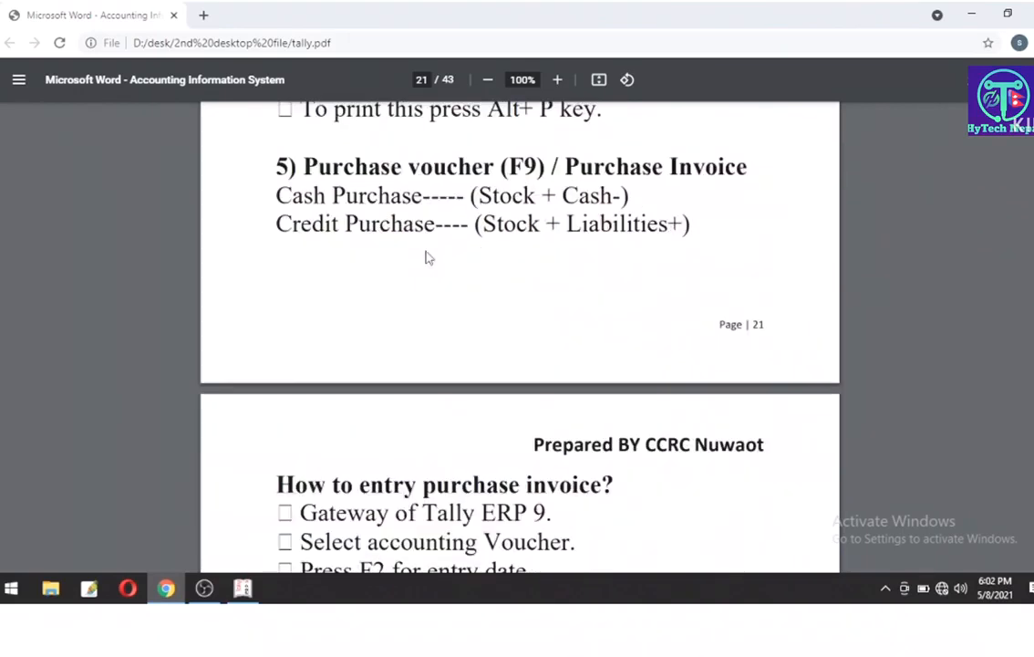
drag(299, 167, 748, 166)
click(484, 214)
Step: Highlight the Cash Purchase (Stock+, Cash-) and Credit Purchase (Liabilities+) rules
drag(276, 195, 410, 198)
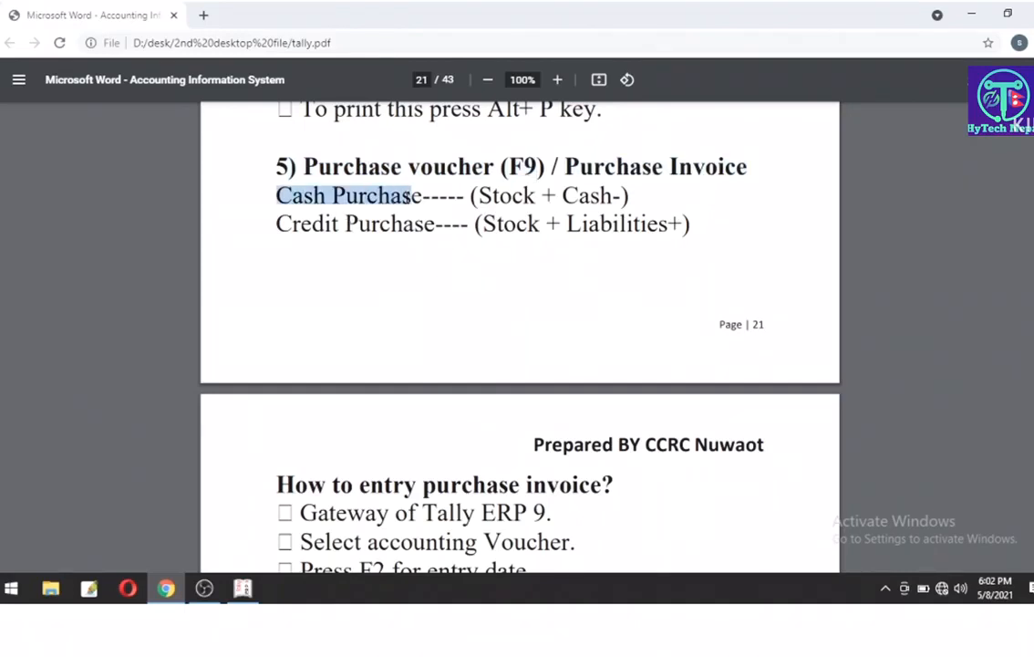
drag(277, 224, 420, 227)
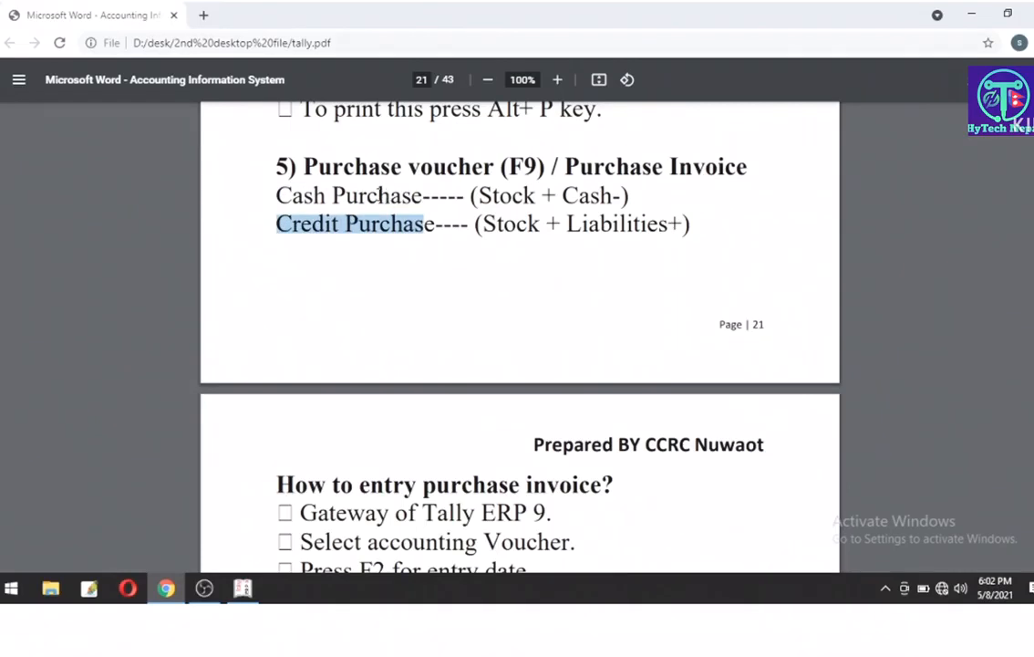
click(389, 194)
drag(481, 194, 559, 195)
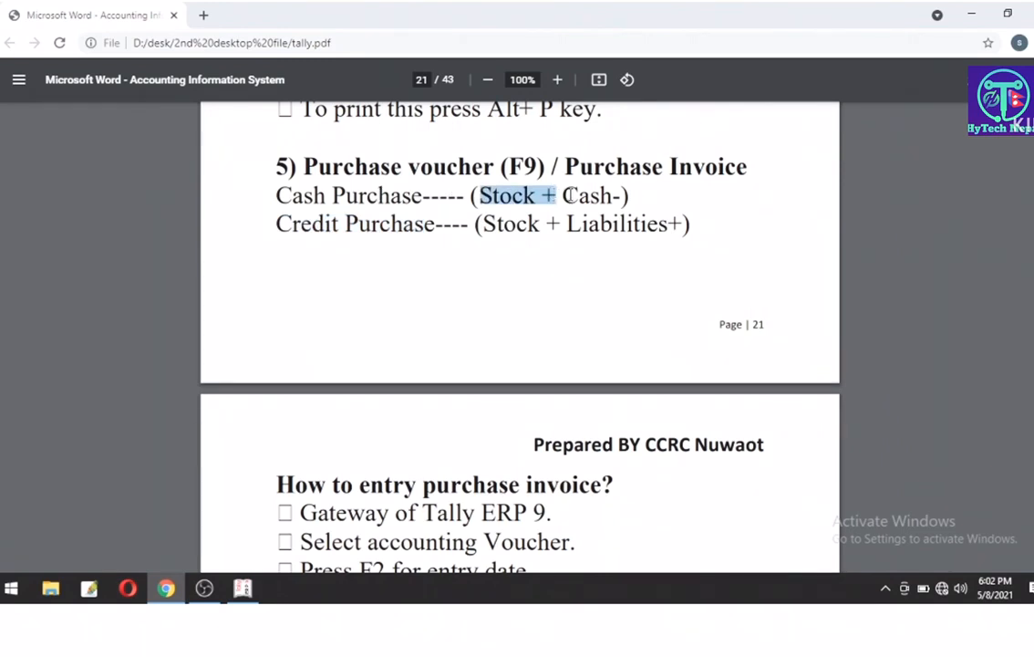
drag(563, 194, 646, 193)
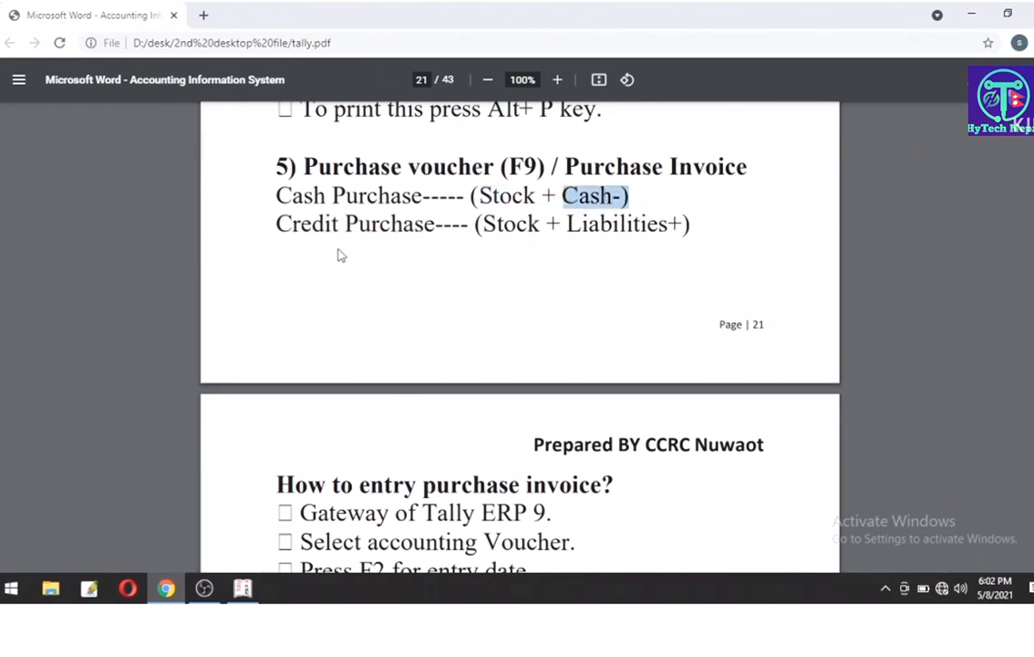
drag(301, 223, 677, 224)
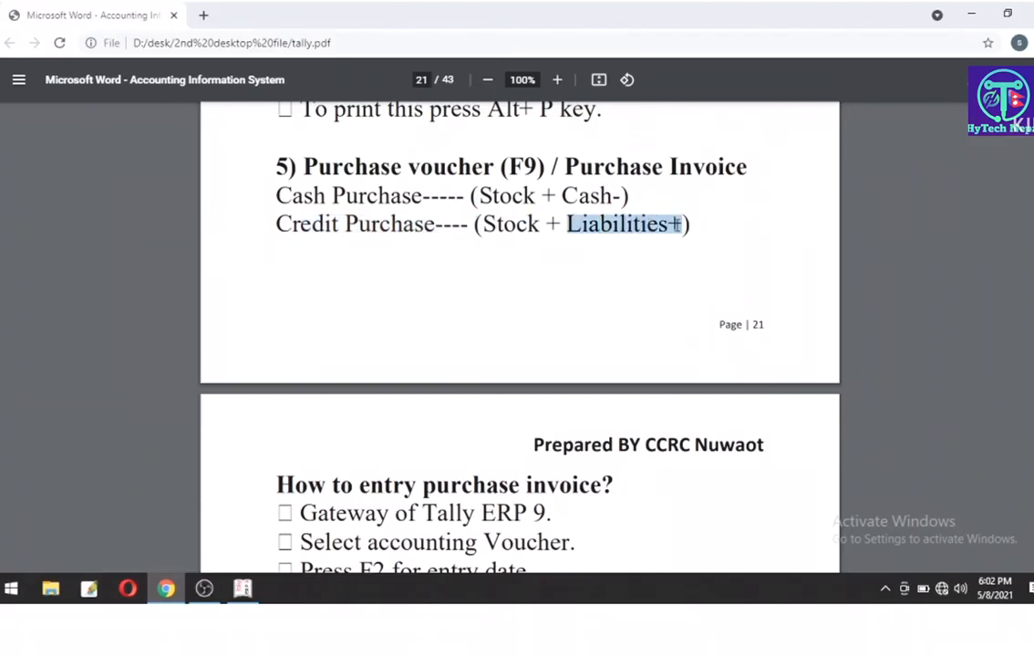
Step: On page 22, highlight the purchase invoice steps for vendor, purchase account and product
scroll(285, 199, down, 3)
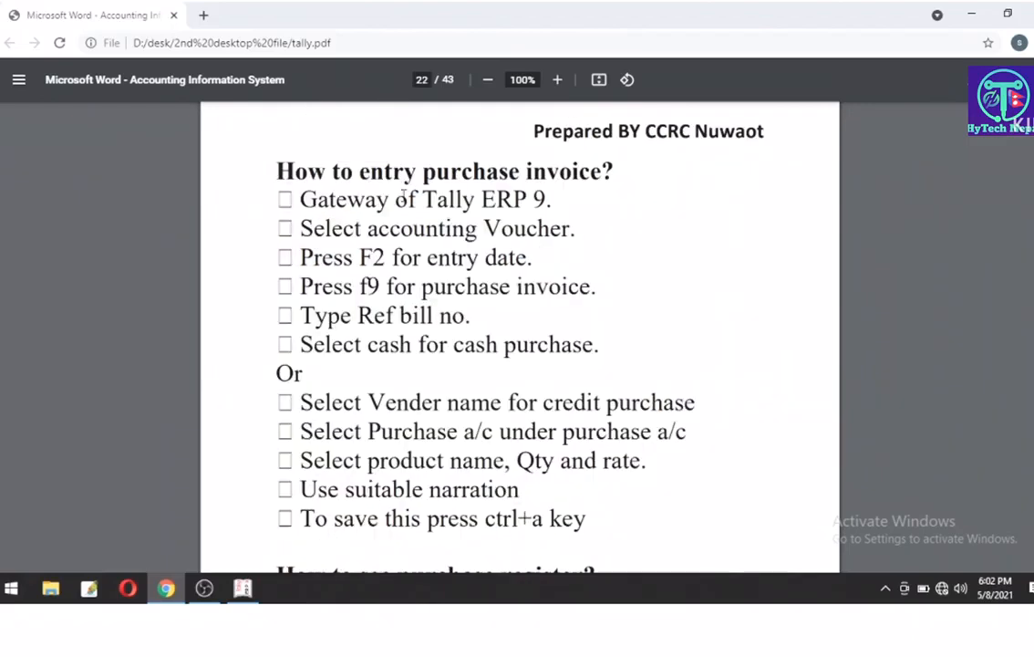
drag(265, 169, 602, 171)
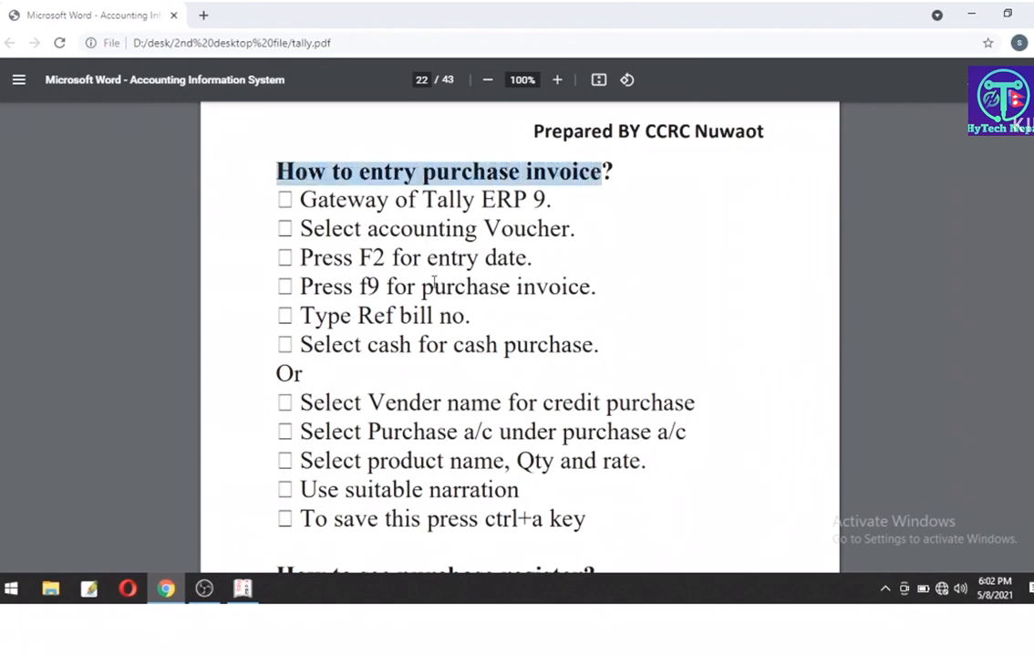
scroll(435, 284, down, 1)
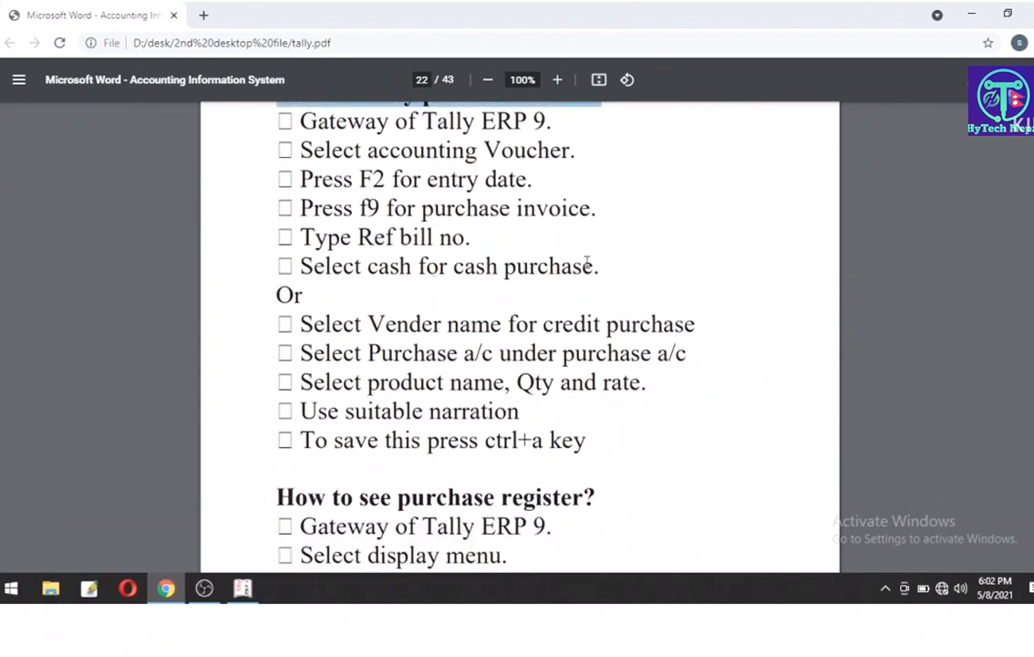
drag(591, 265, 334, 209)
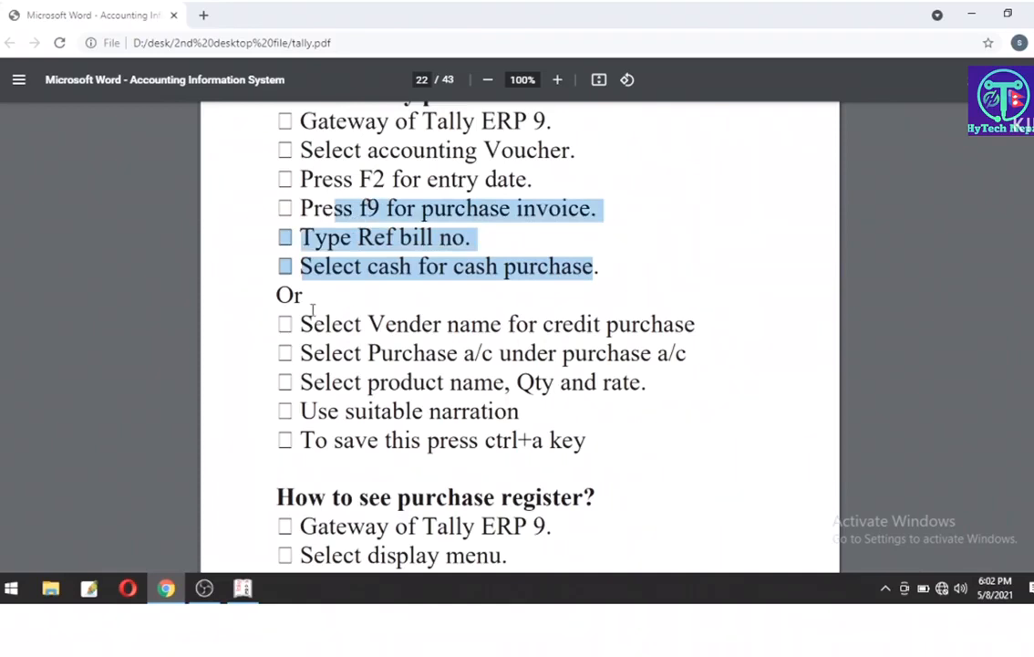
drag(293, 324, 456, 383)
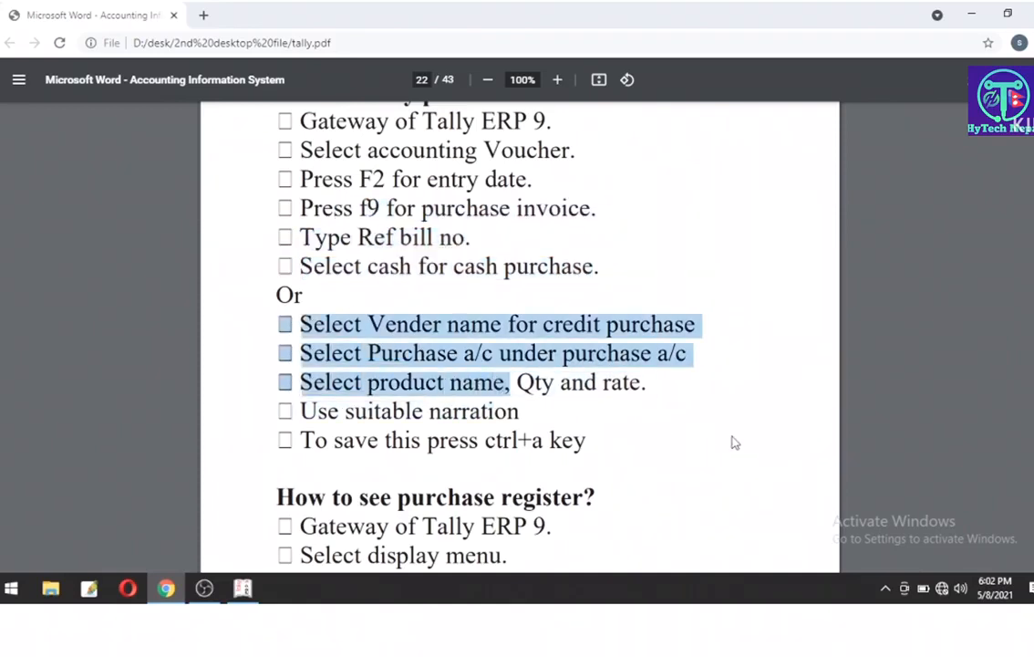
click(559, 368)
Step: Scroll to the purchase register steps and highlight the note about editing or deleting entries
scroll(630, 418, down, 2)
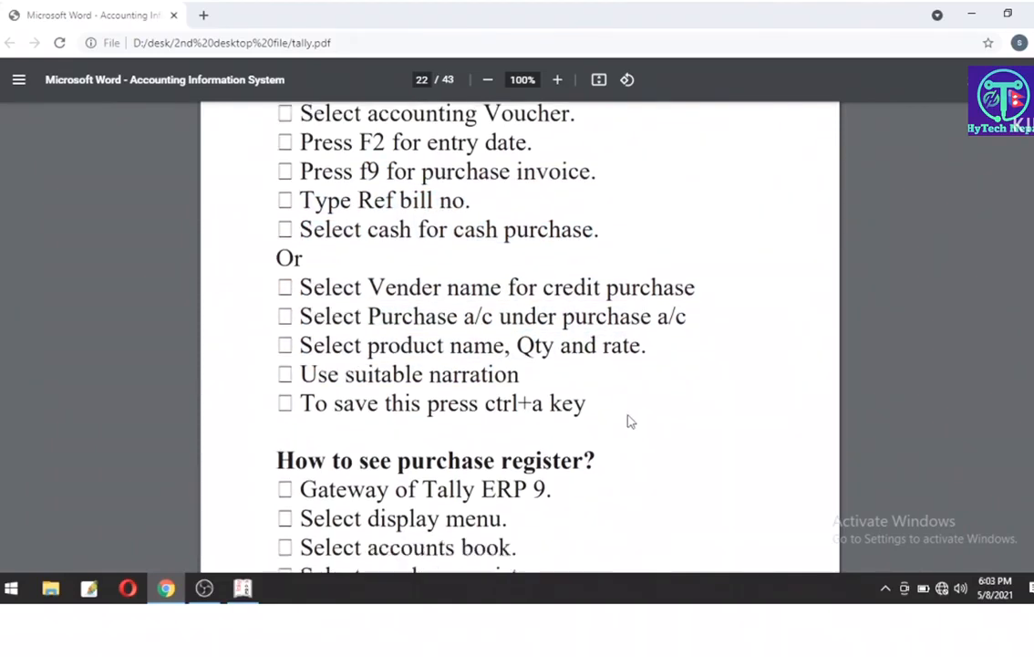
scroll(614, 415, down, 1)
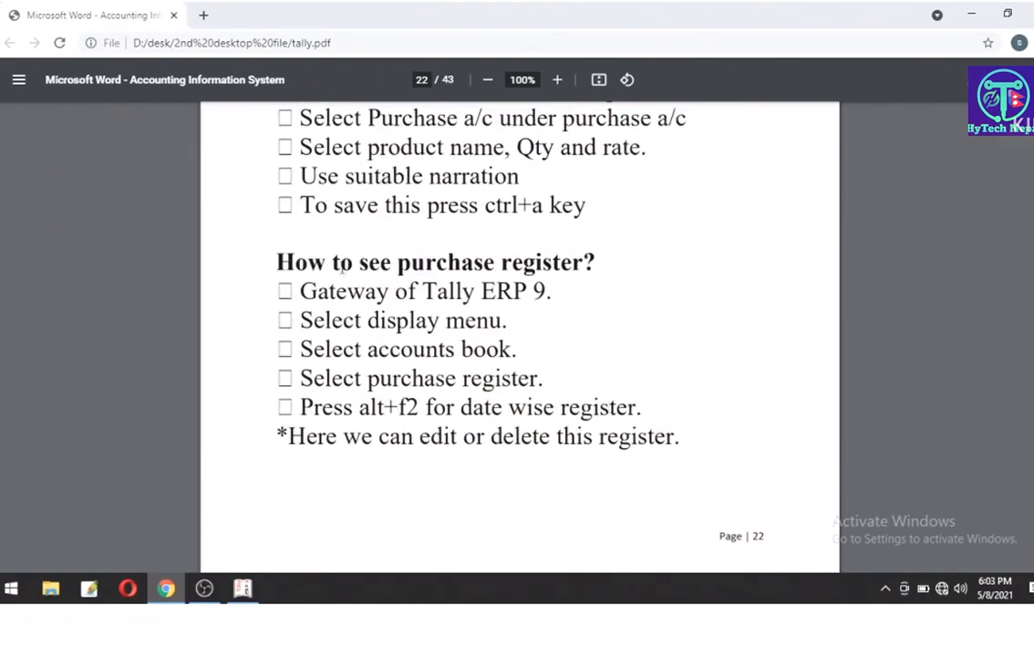
scroll(426, 320, down, 1)
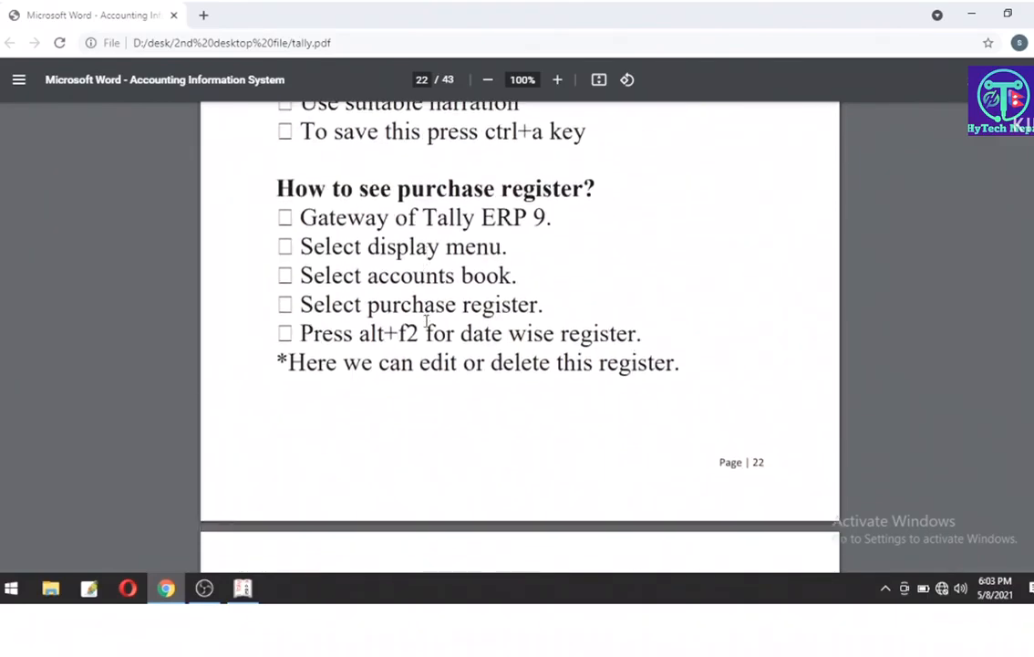
scroll(426, 321, down, 2)
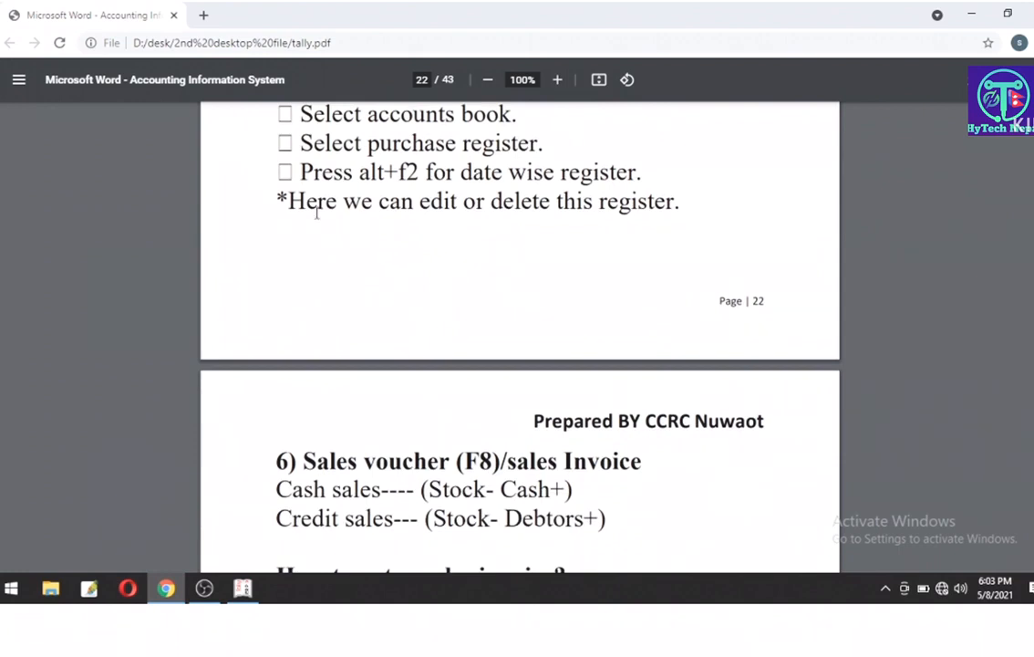
drag(278, 201, 692, 203)
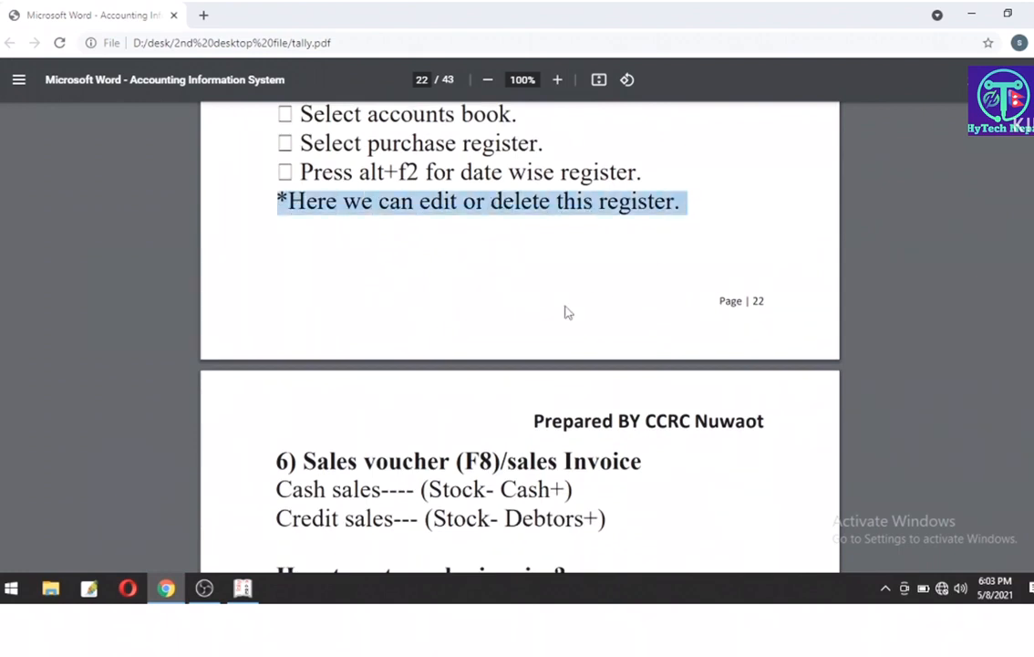
Step: Highlight the Sales voucher (F8) rules: Cash sales (Stock-, Cash+) and Credit sales (Debtors+)
scroll(536, 322, down, 3)
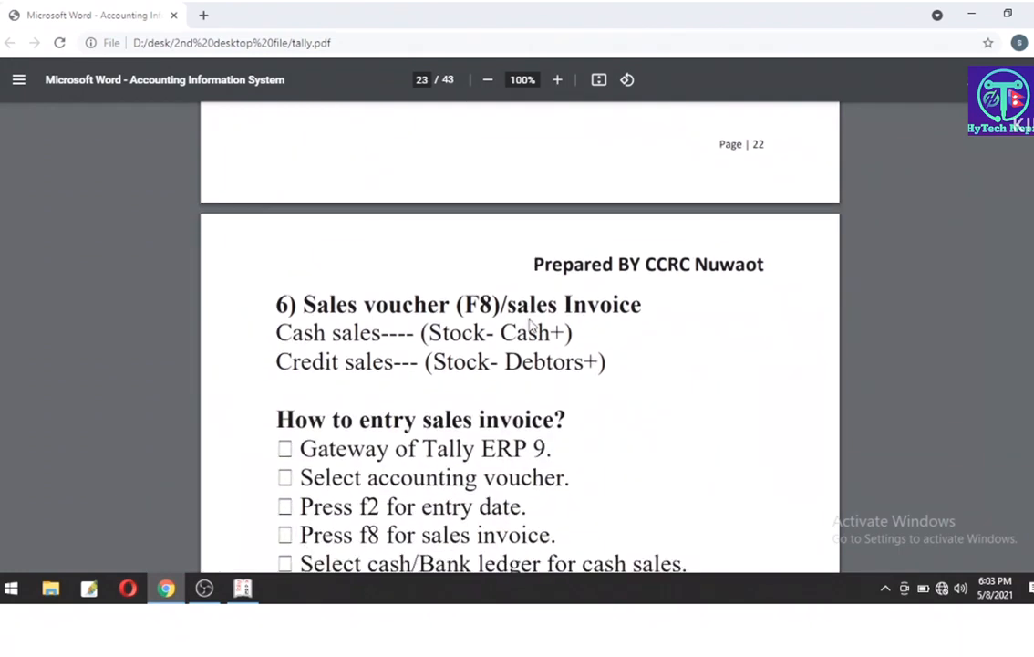
scroll(530, 324, down, 2)
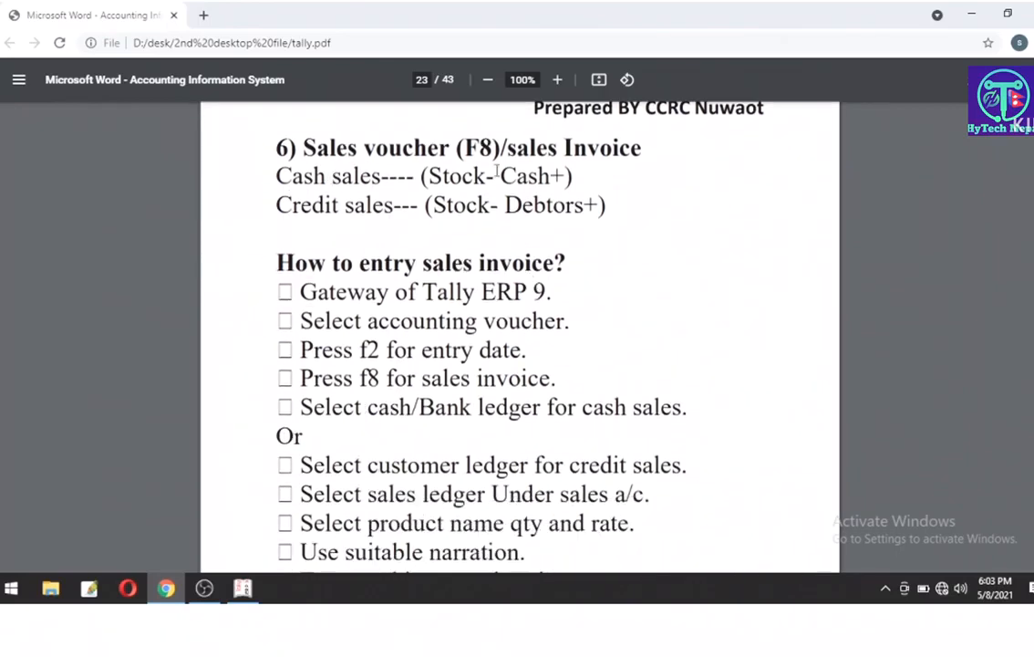
drag(464, 148, 493, 148)
drag(276, 175, 373, 176)
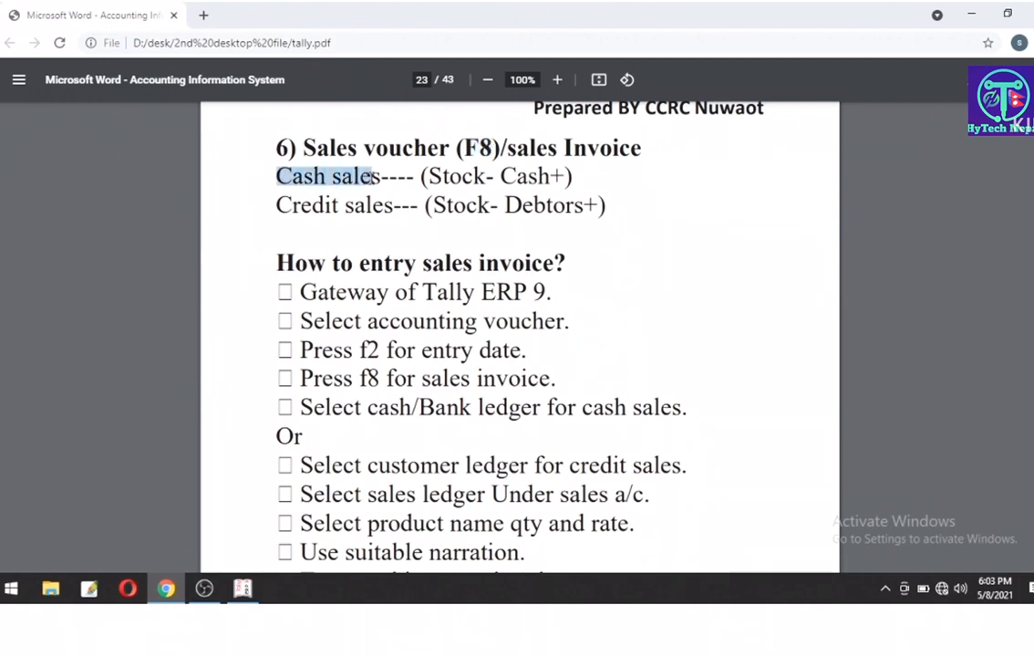
drag(313, 204, 373, 204)
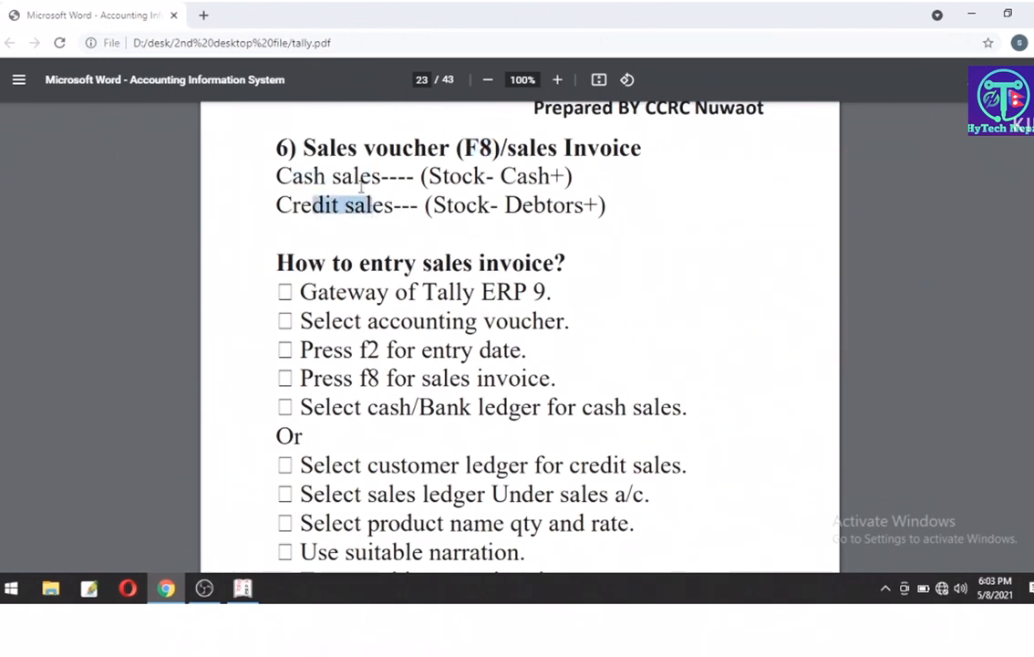
click(361, 185)
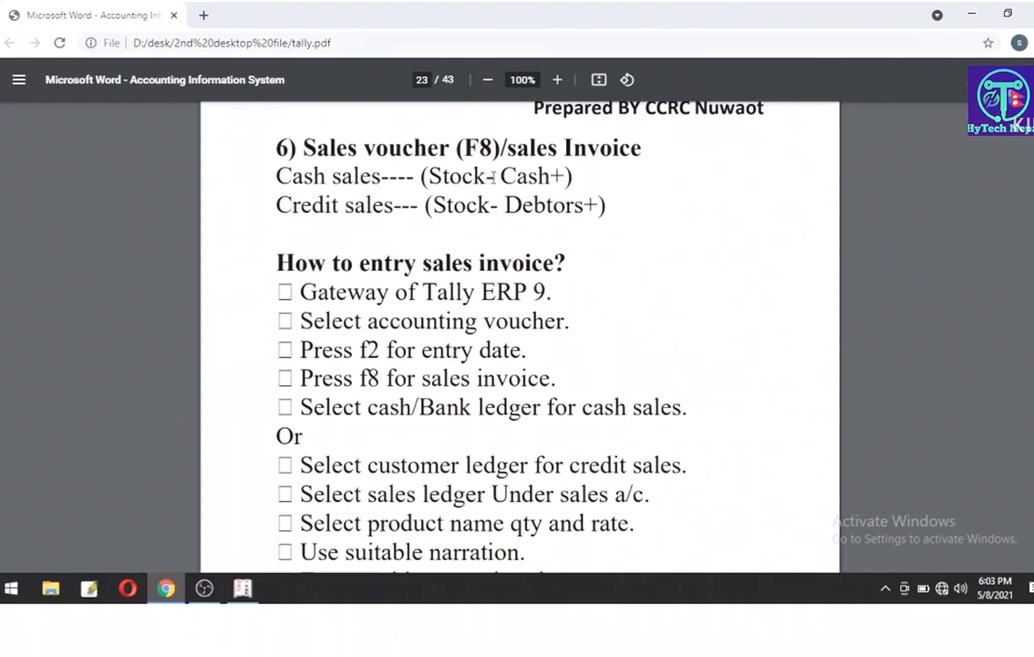
drag(493, 177, 429, 177)
drag(501, 177, 573, 177)
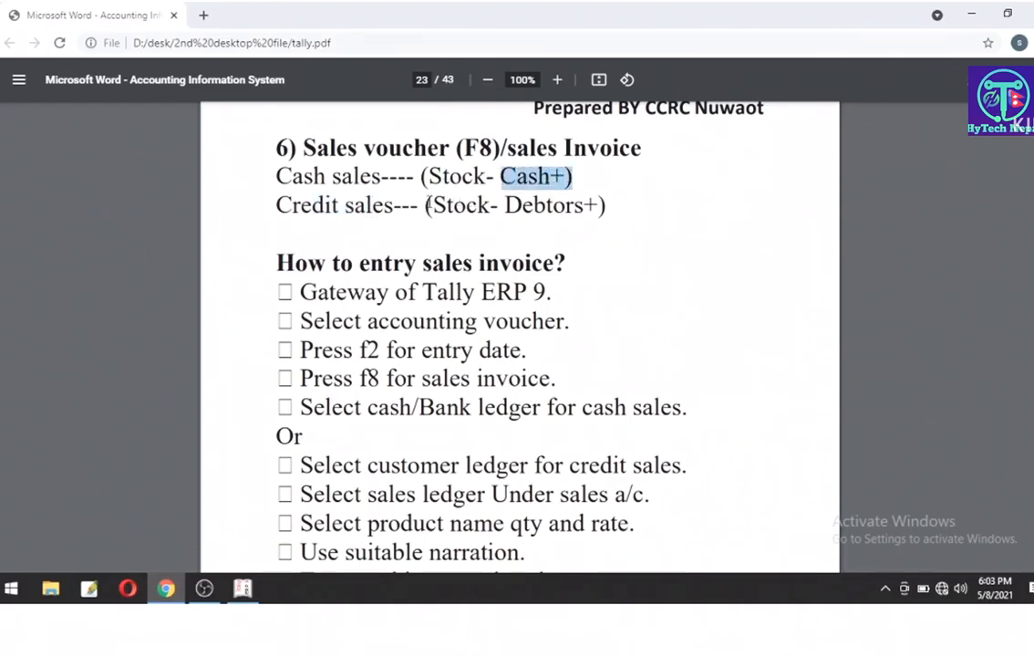
drag(426, 204, 594, 203)
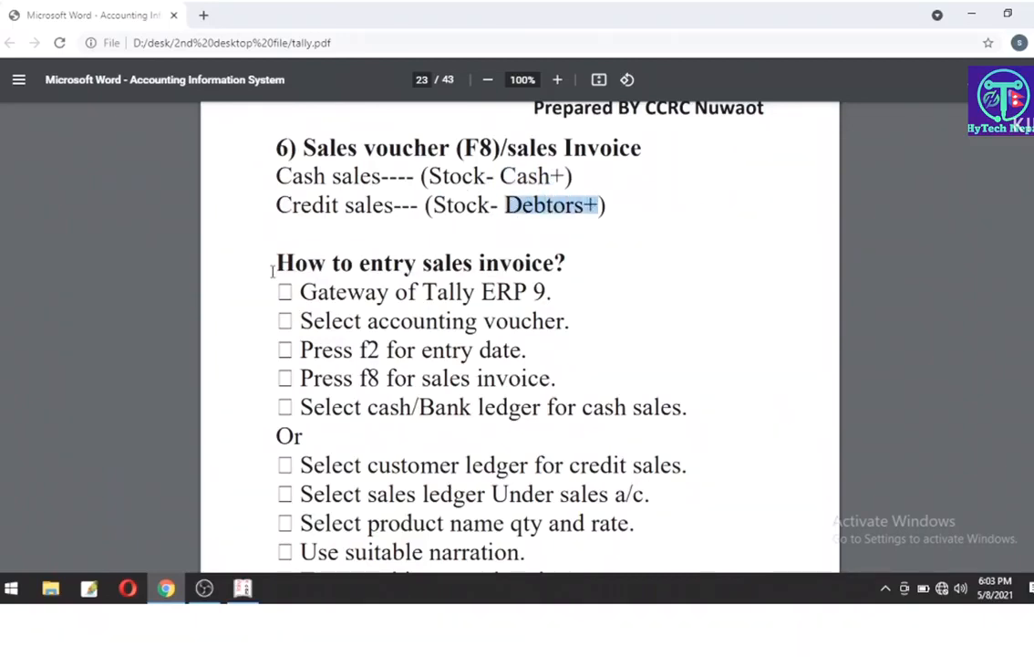
Step: Highlight the cash sales and credit sales entry steps through saving
scroll(273, 264, down, 1)
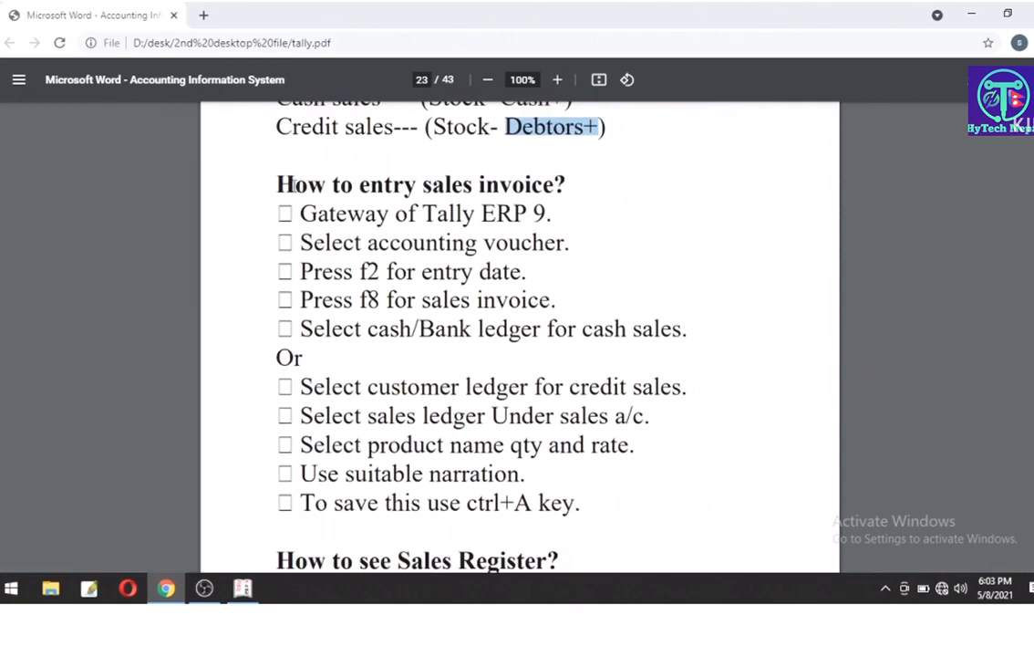
drag(273, 182, 567, 184)
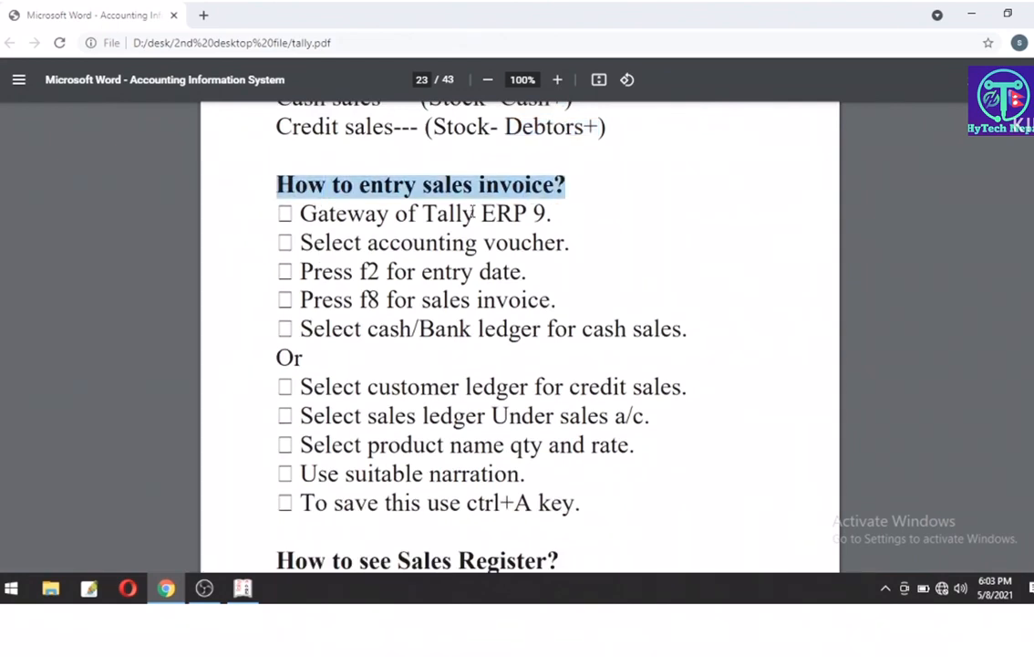
drag(684, 328, 662, 328)
drag(559, 299, 306, 240)
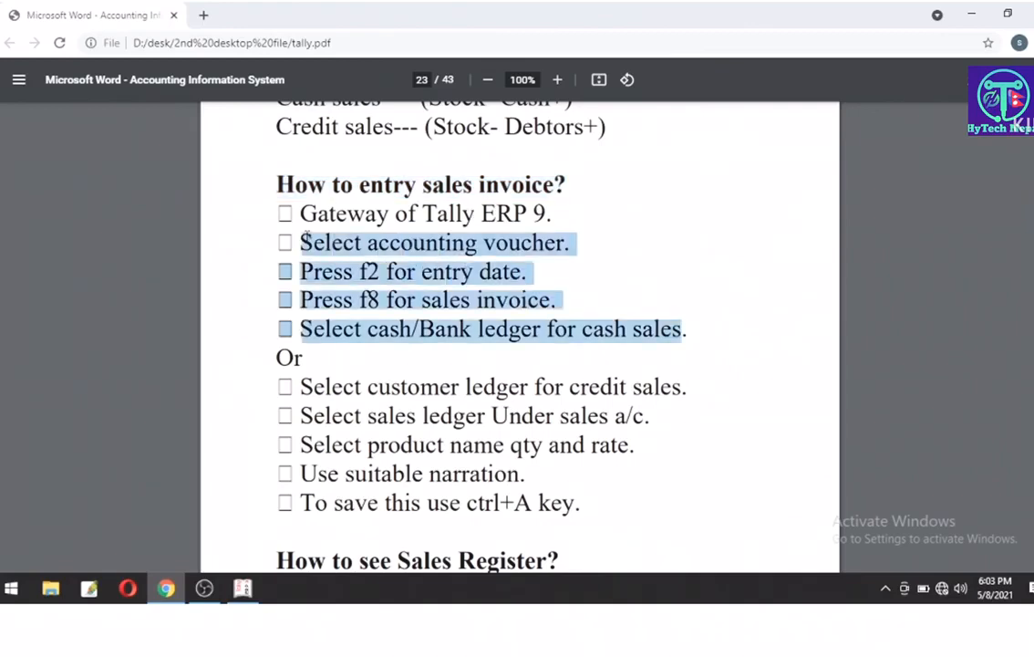
scroll(491, 364, down, 1)
drag(578, 424, 300, 309)
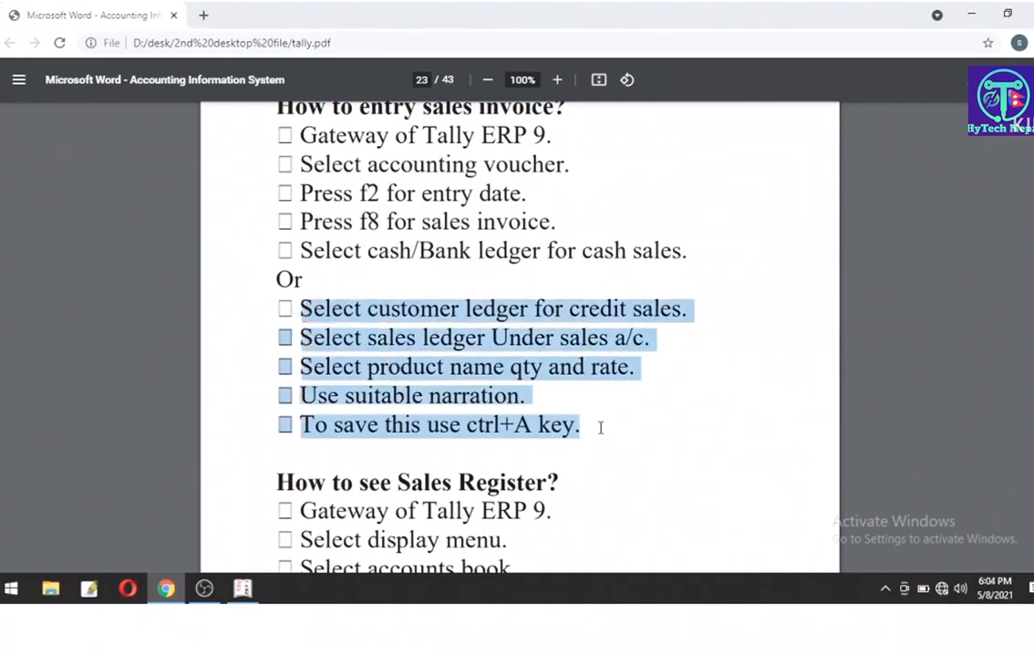
drag(601, 427, 269, 274)
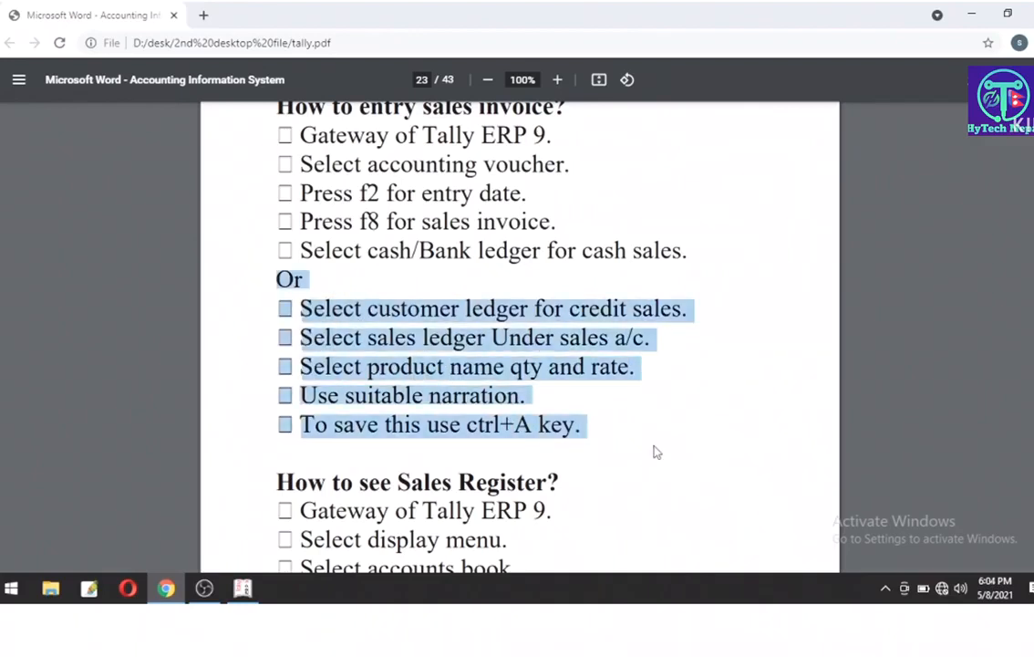
Step: Highlight the Sales Register heading and its edit/delete note, then scroll to Q.1 on page 24
scroll(655, 450, down, 2)
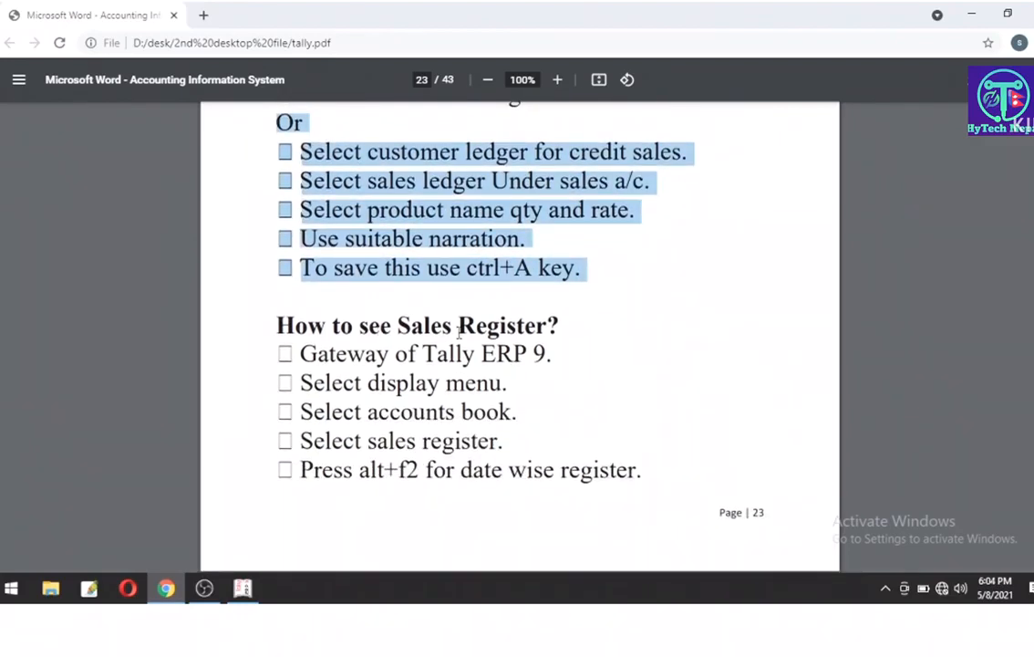
scroll(458, 331, down, 2)
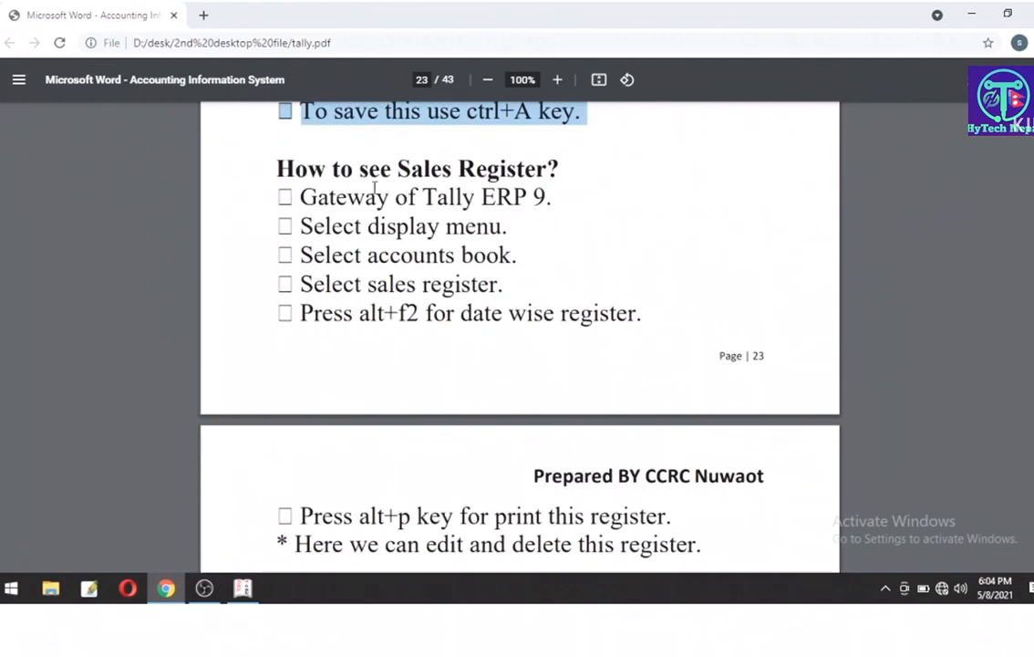
drag(334, 168, 384, 197)
scroll(398, 329, down, 5)
drag(295, 155, 707, 155)
click(625, 191)
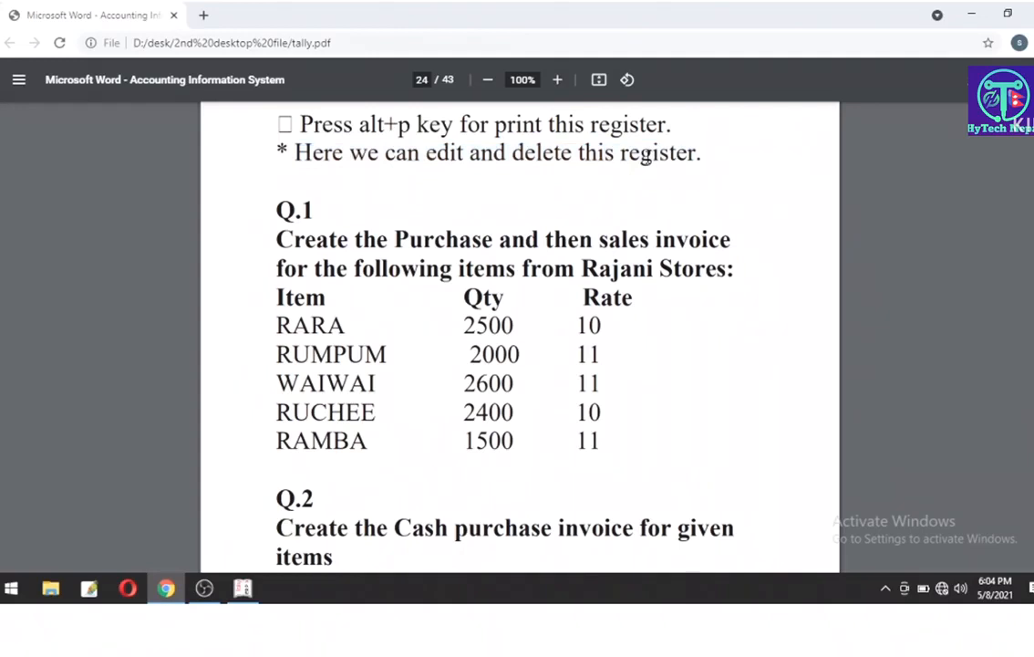
scroll(645, 157, down, 2)
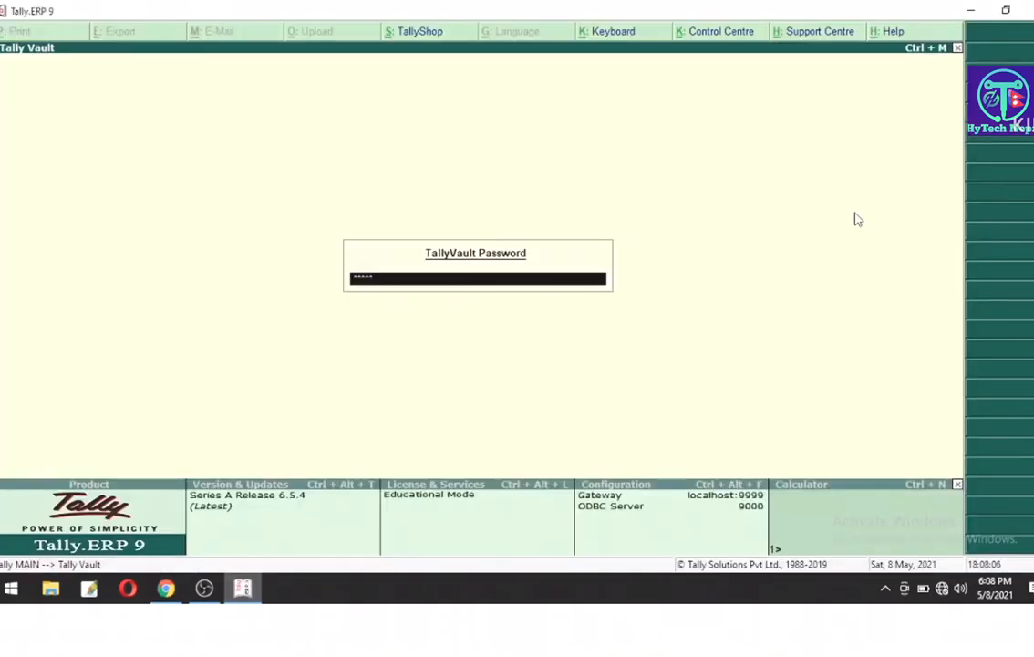
Step: Unlock TallyVault with its password and log into CCRC Pvt Ltd with the user name and password
key(Return)
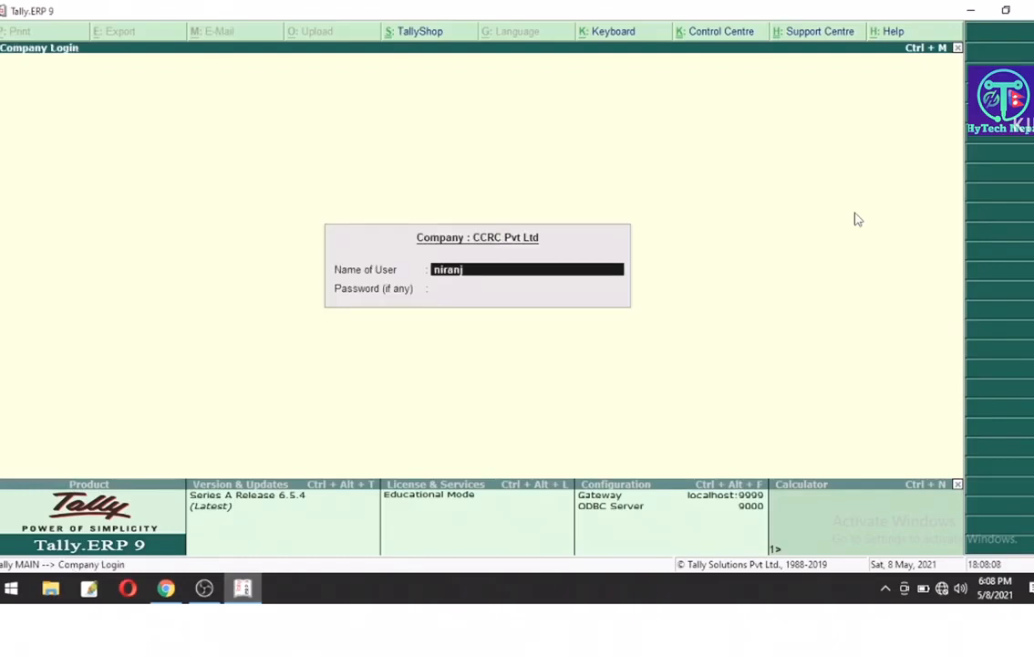
key(Return)
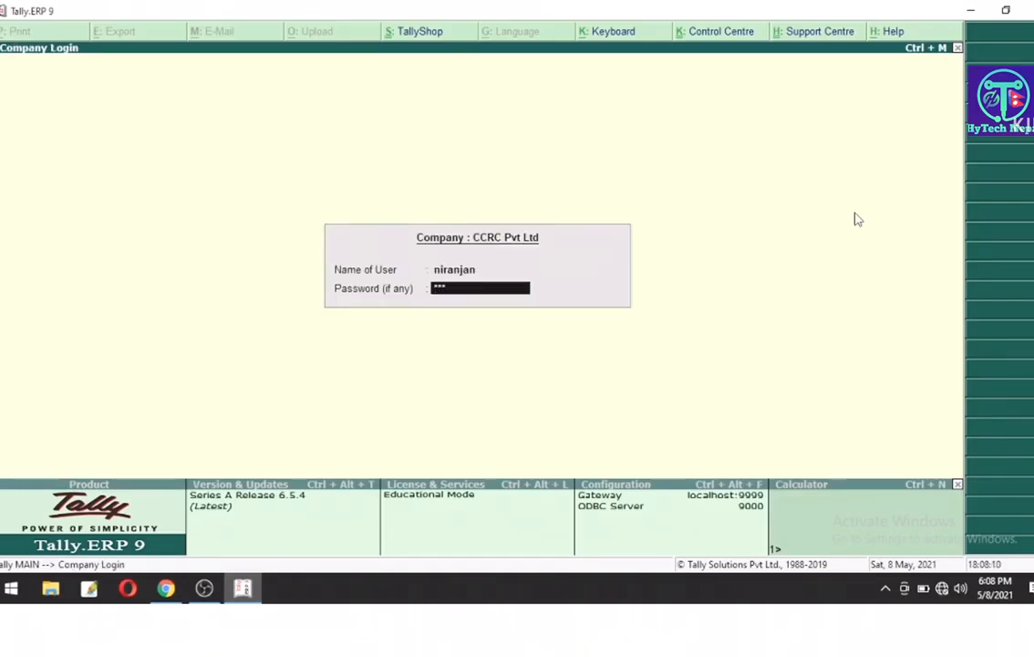
key(Return)
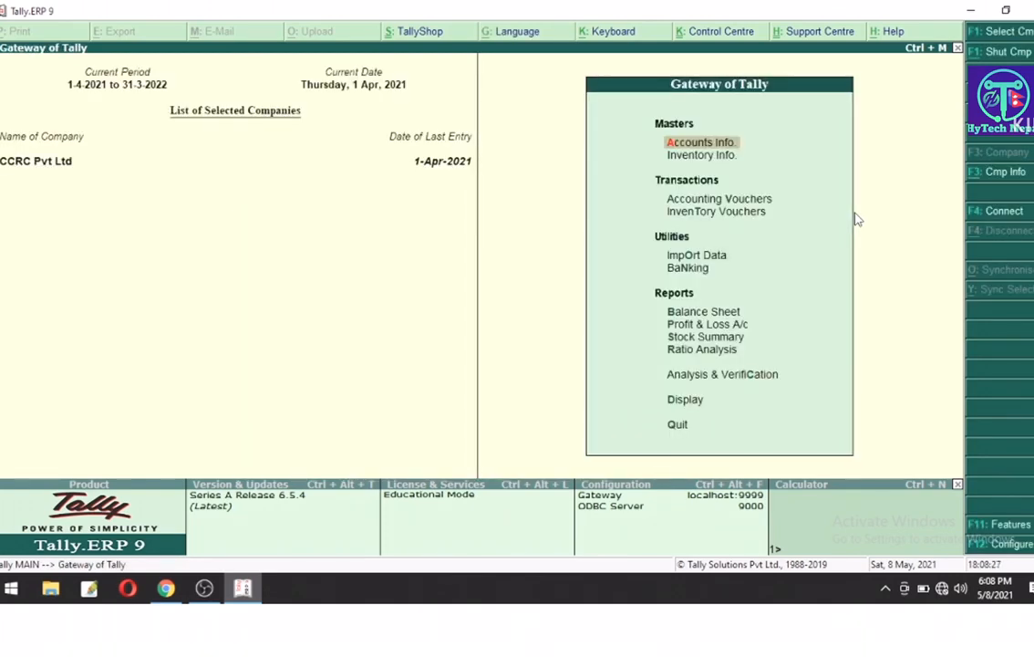
Step: Open Accounting Vouchers and set the voucher type to Payment, No. 1 dated 1-Apr-2021
key(Down)
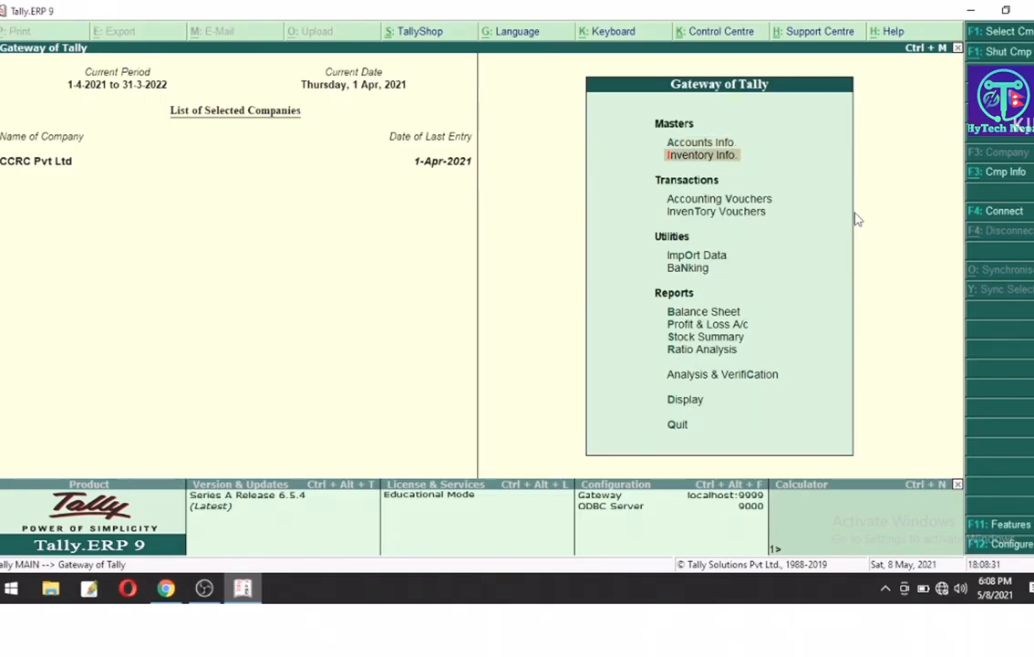
key(Down)
key(Down)
key(Up)
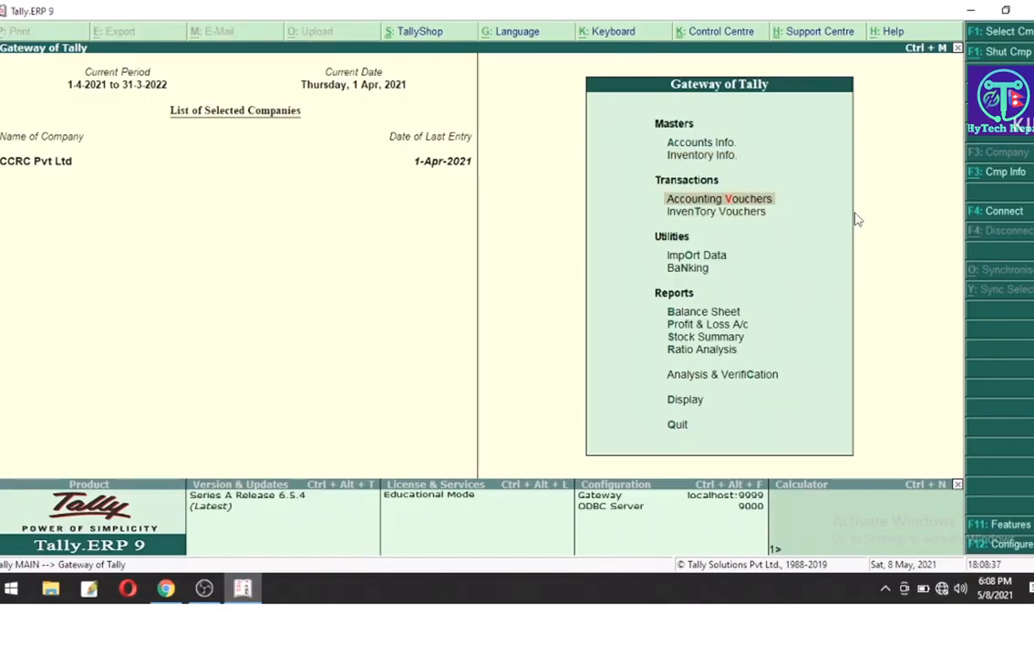
key(Return)
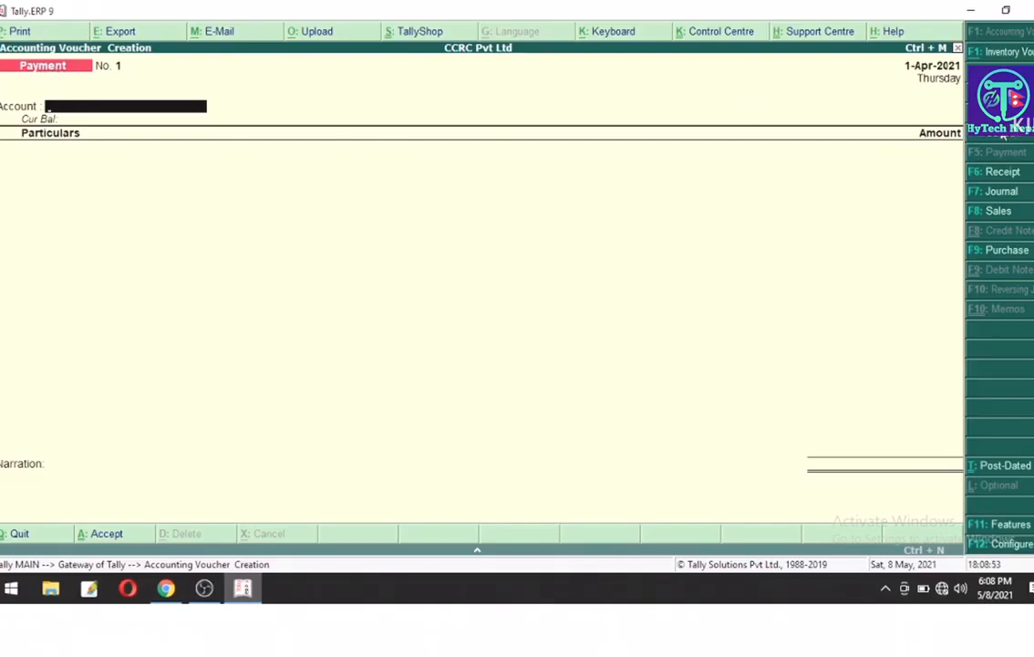
key(F4)
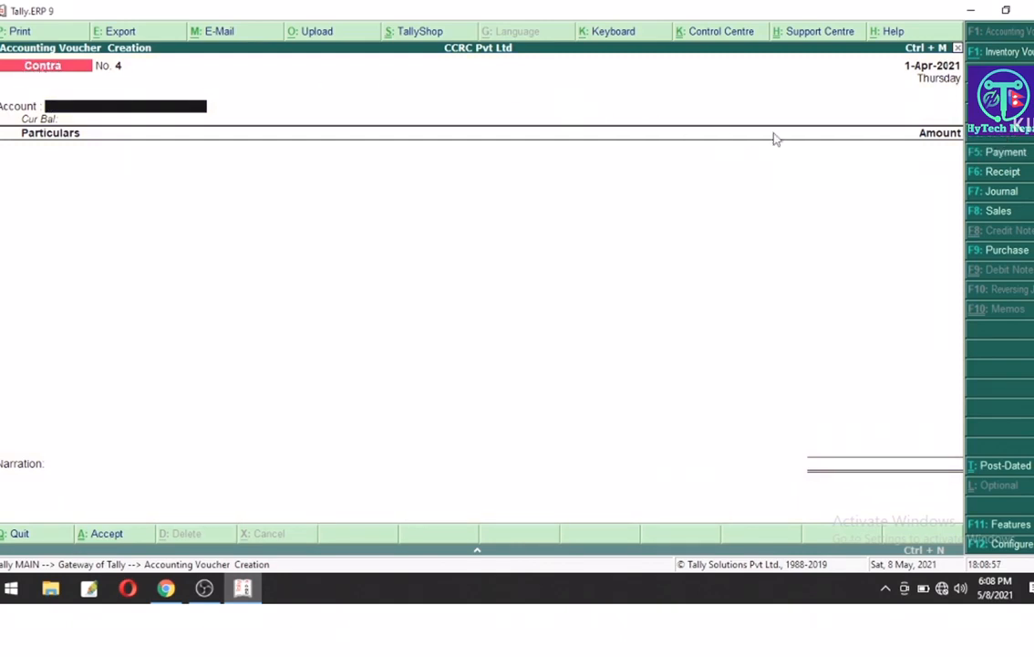
click(996, 155)
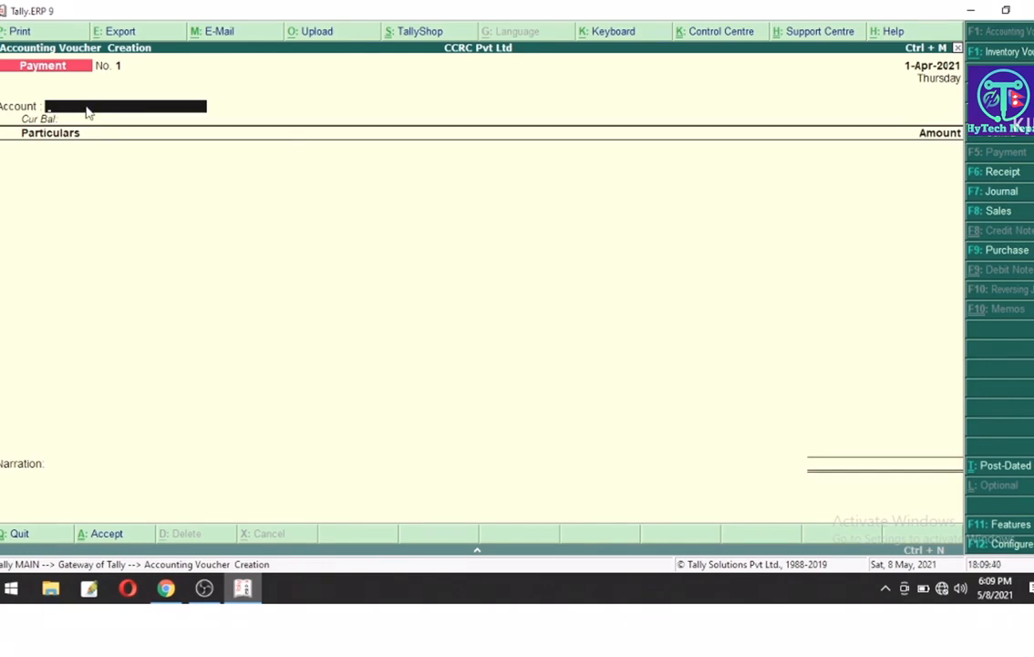
Step: Pay 2,000.00 from Cash to the Telephone Exp ledger
text(C)
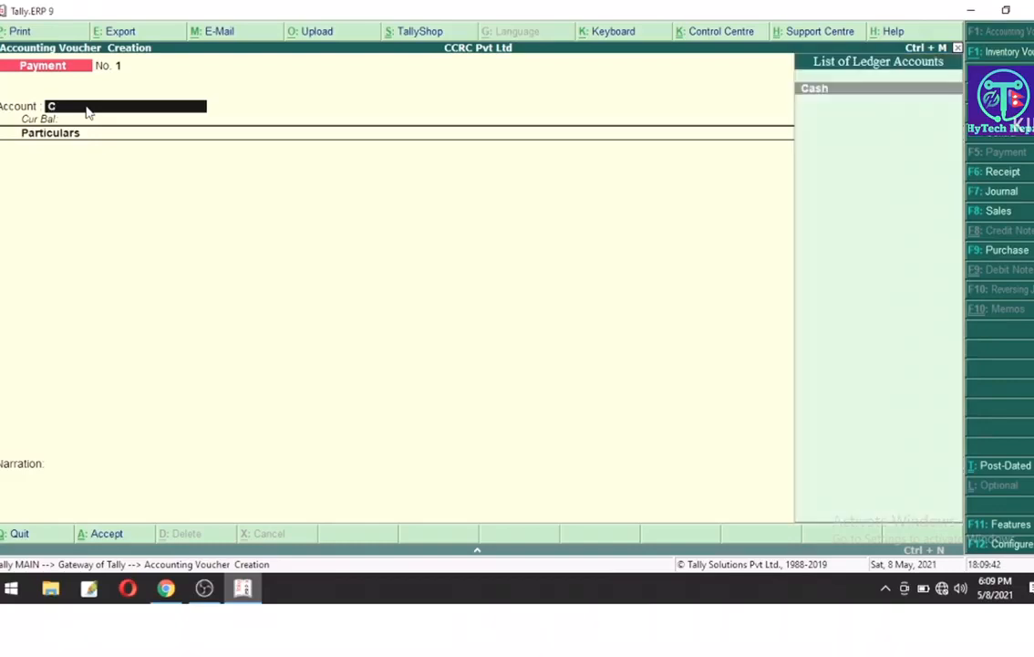
text(a)
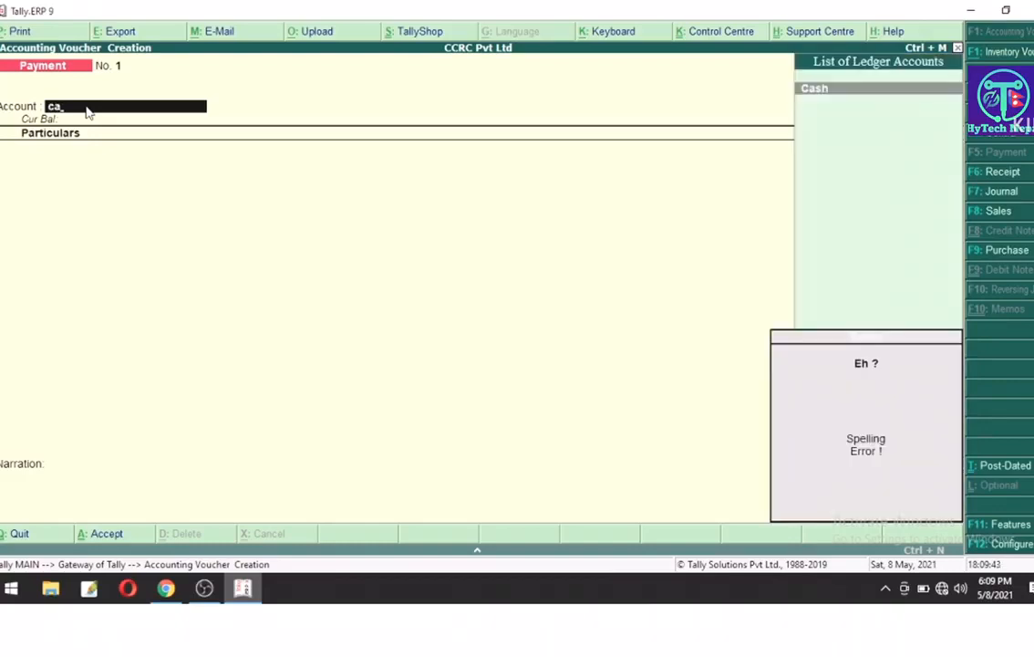
key(Return)
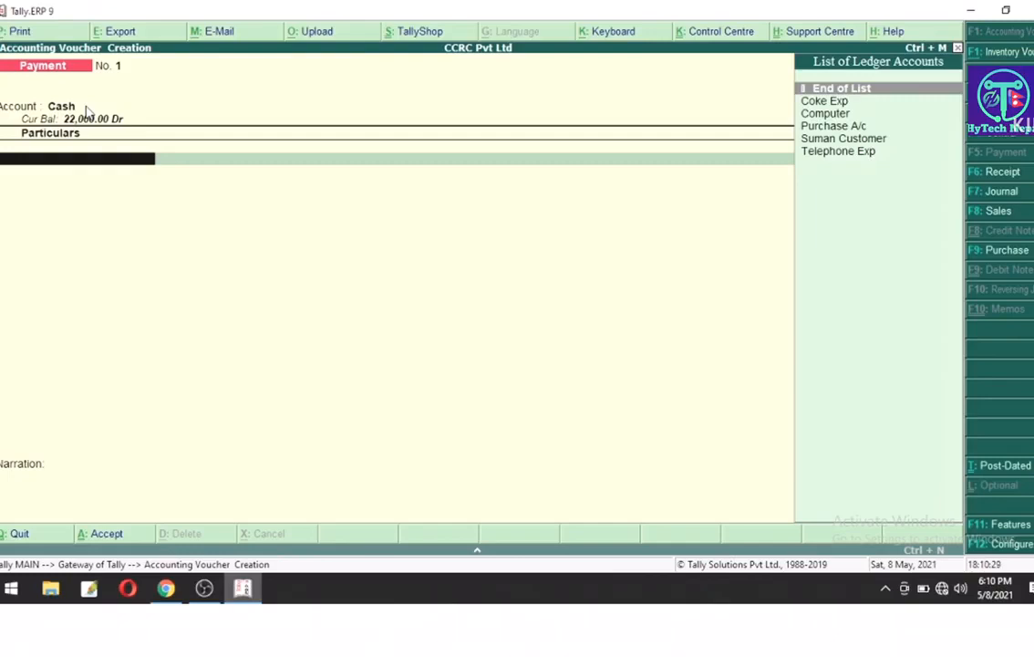
key(Down)
key(Down)
key(Down)
key(Down)
key(Down)
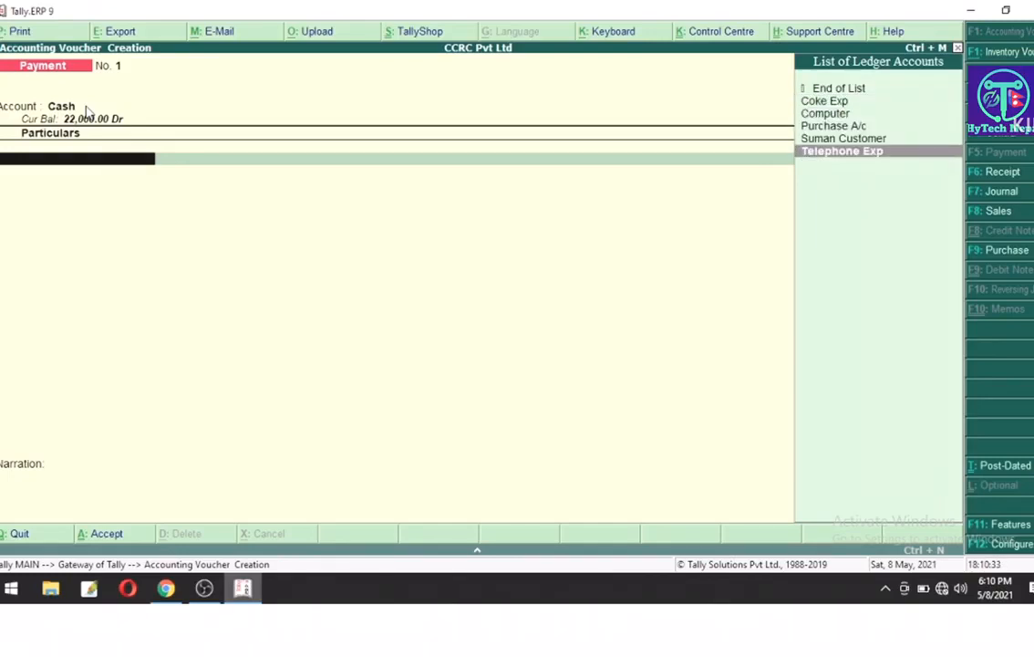
key(Return)
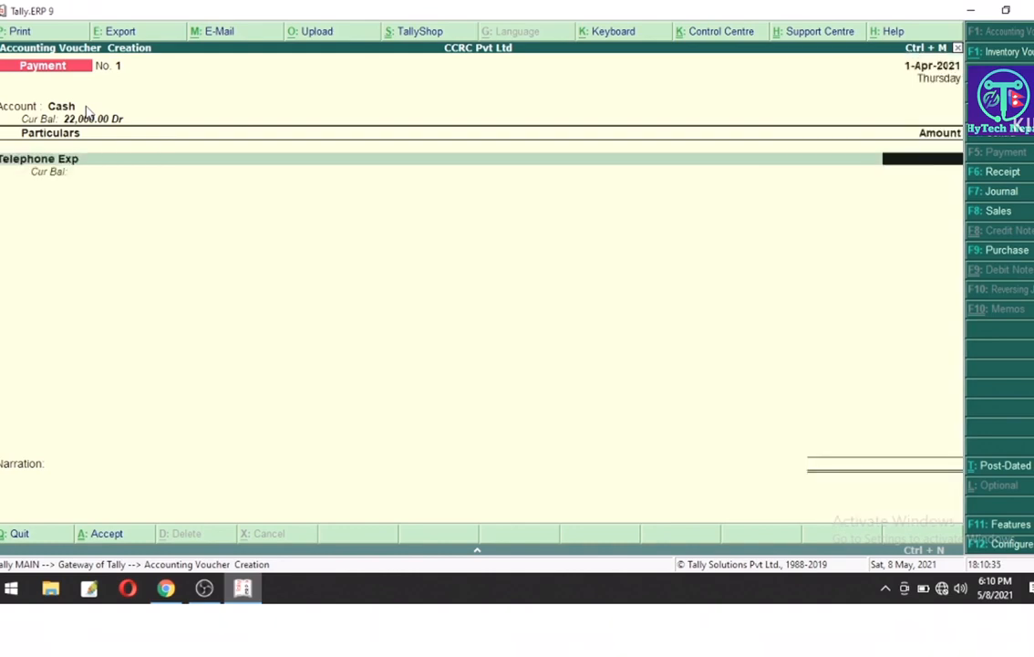
text(2000)
key(Return)
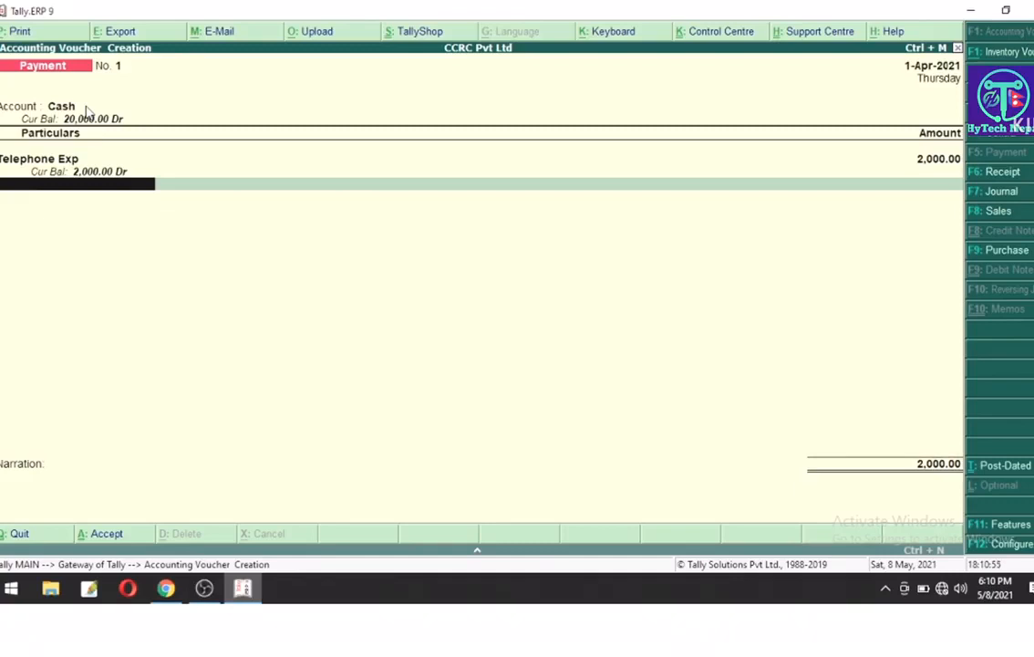
Step: Add narration 'being cash paid to Telephone exp' and save the voucher
key(Return)
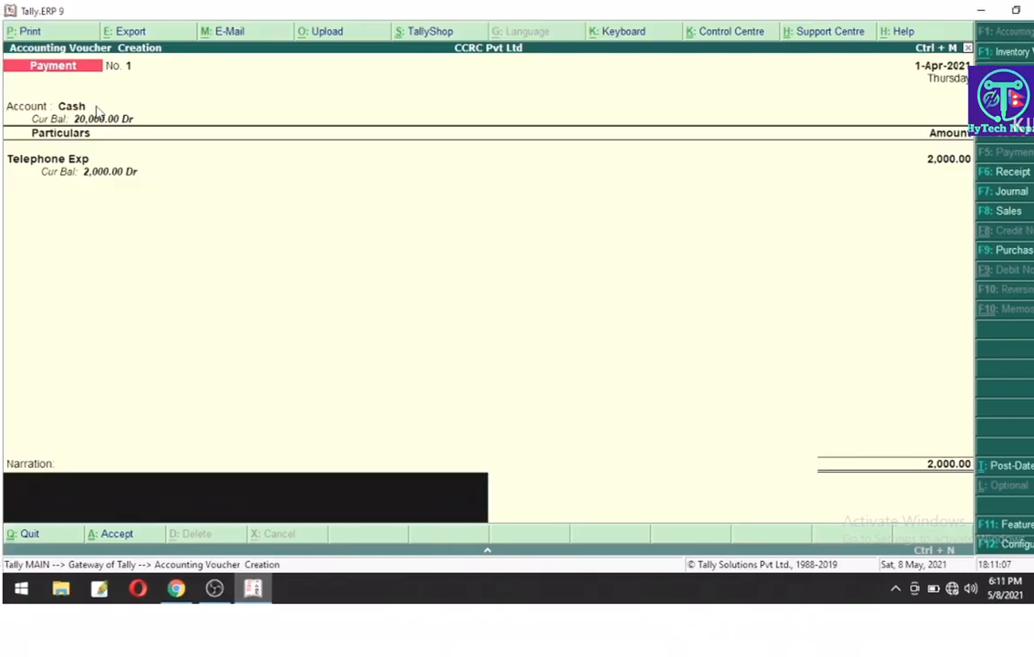
text(being cash paid to)
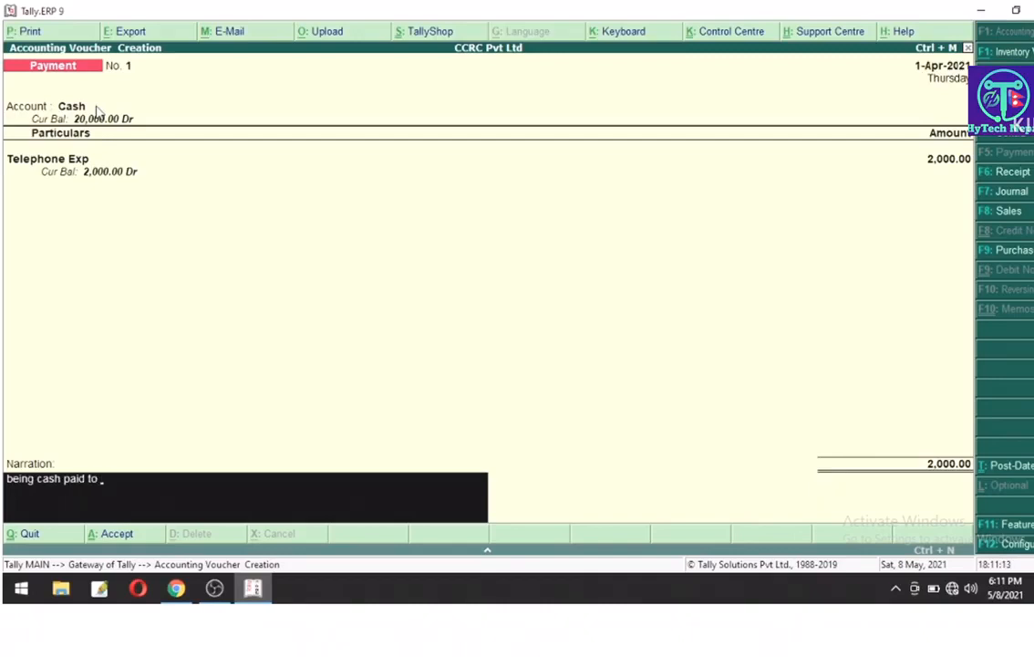
text( Telephone exp)
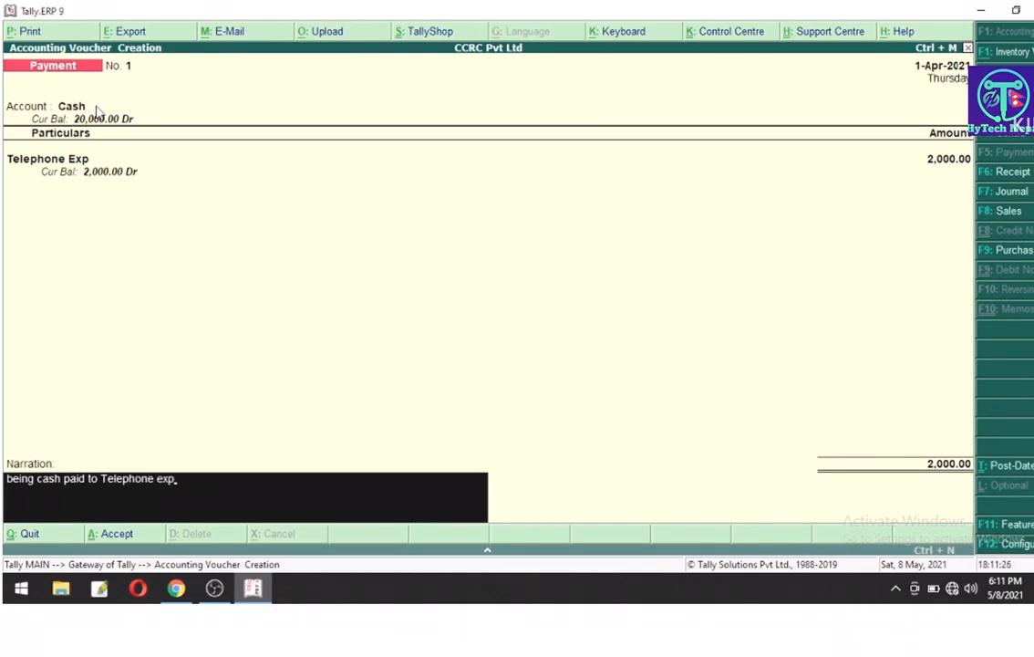
key(Return)
key(Return)
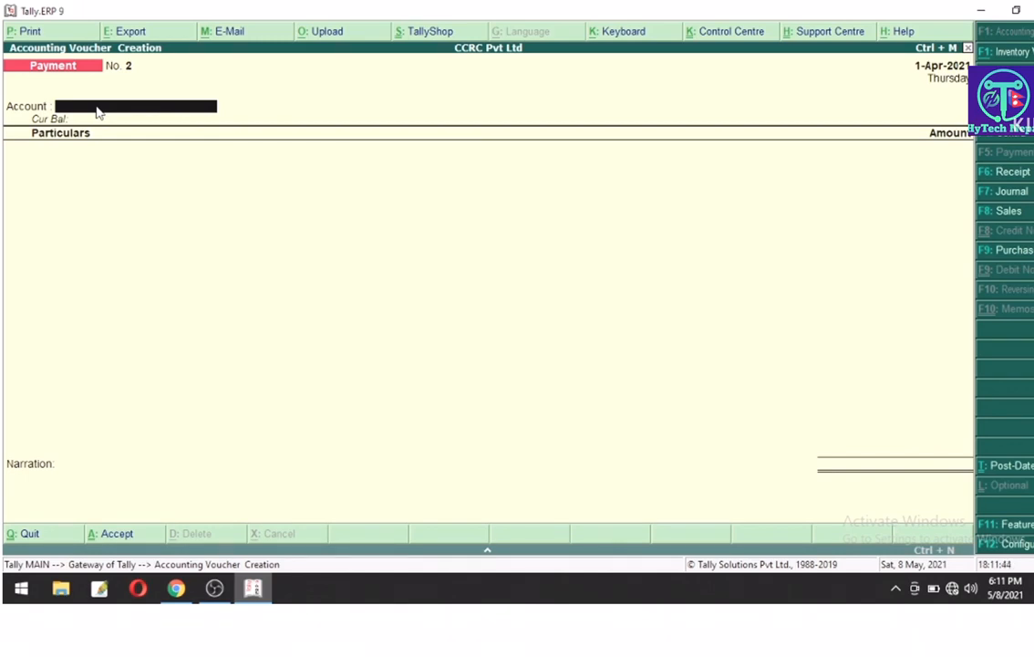
Step: Quit voucher entry and open the Day Book from the Display menu
key(Escape)
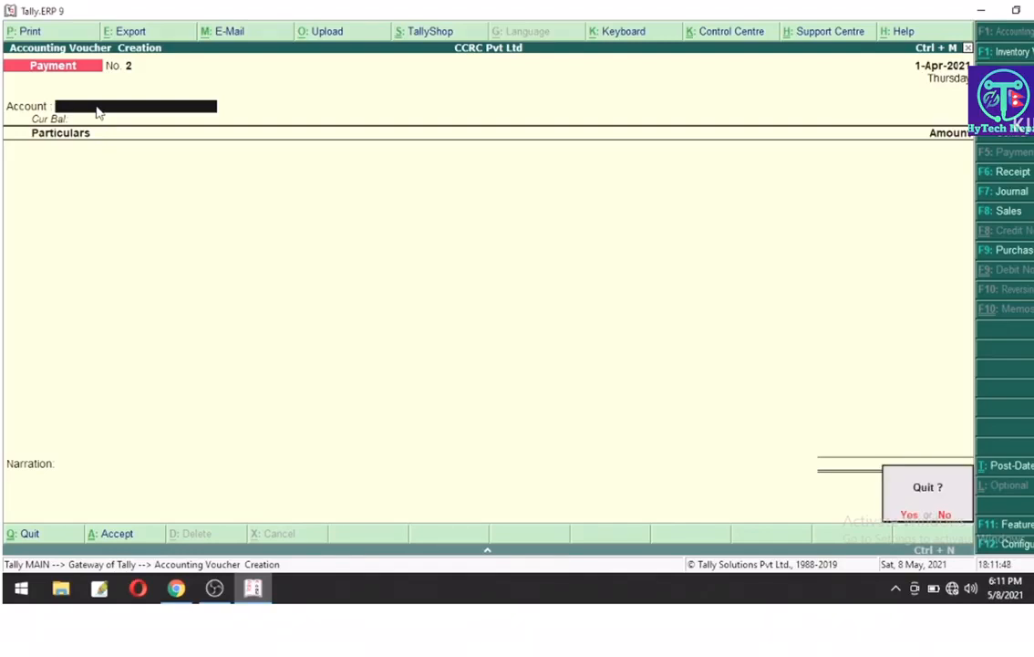
key(y)
key(Down)
key(Down)
key(Down)
key(Down)
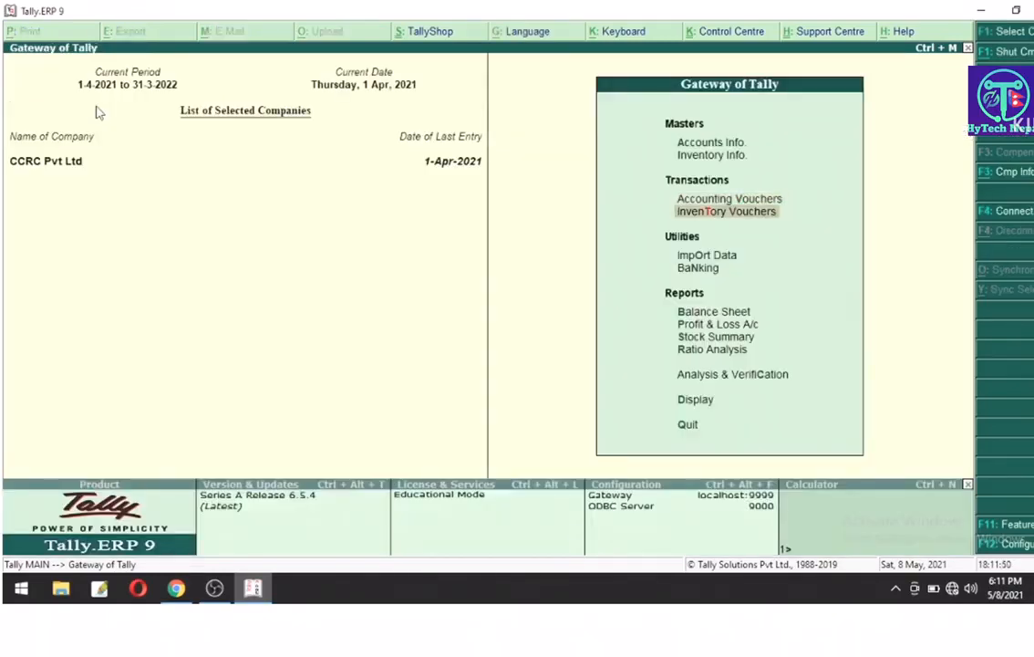
key(Down)
key(Down)
key(Down)
key(Down)
key(Down)
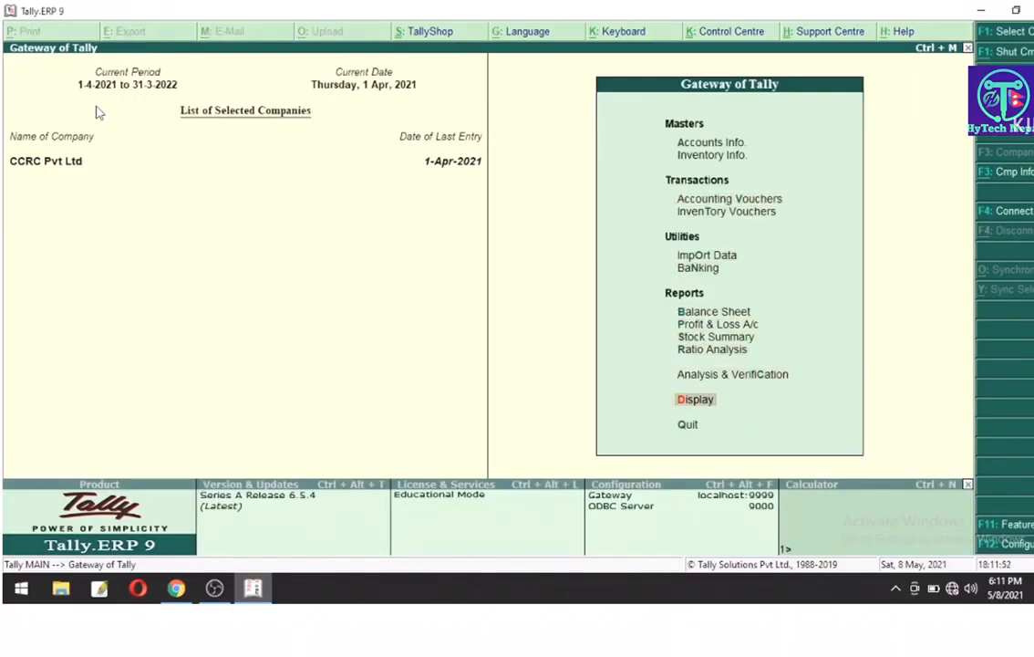
key(Return)
key(Down)
key(Return)
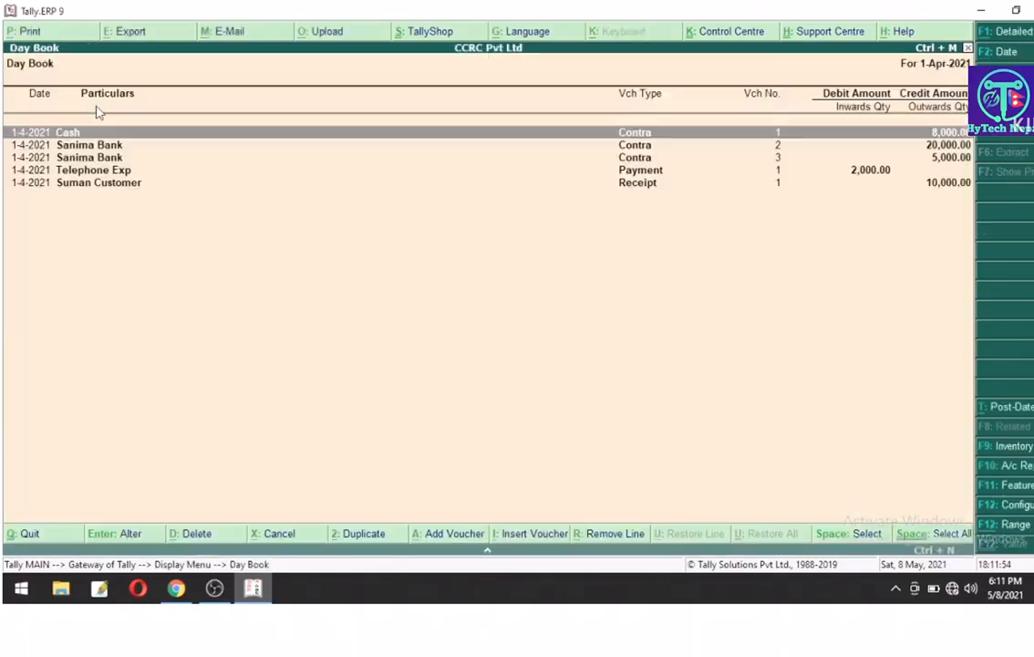
Step: Toggle the Day Book between detailed and condensed views, then return to Gateway of Tally
key(Down)
key(Down)
key(Down)
key(Down)
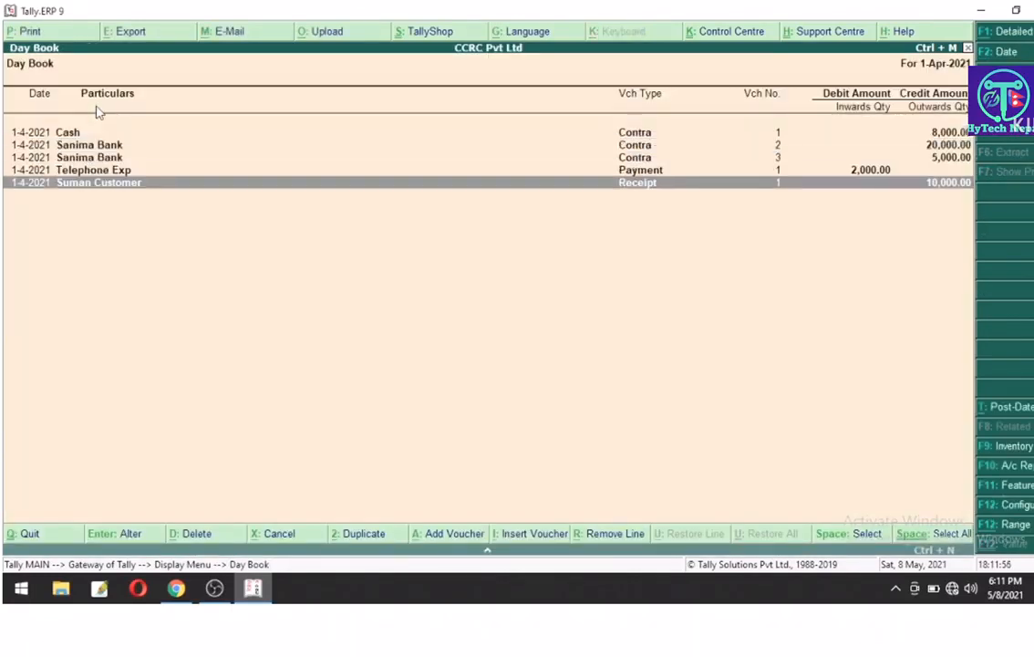
key(Up)
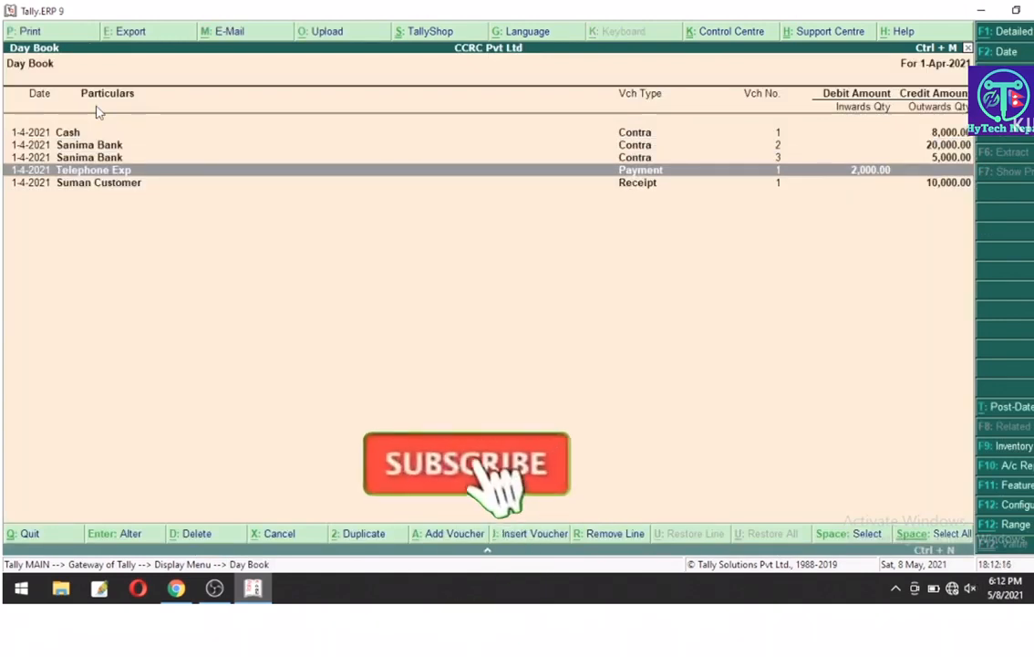
key(alt+F1)
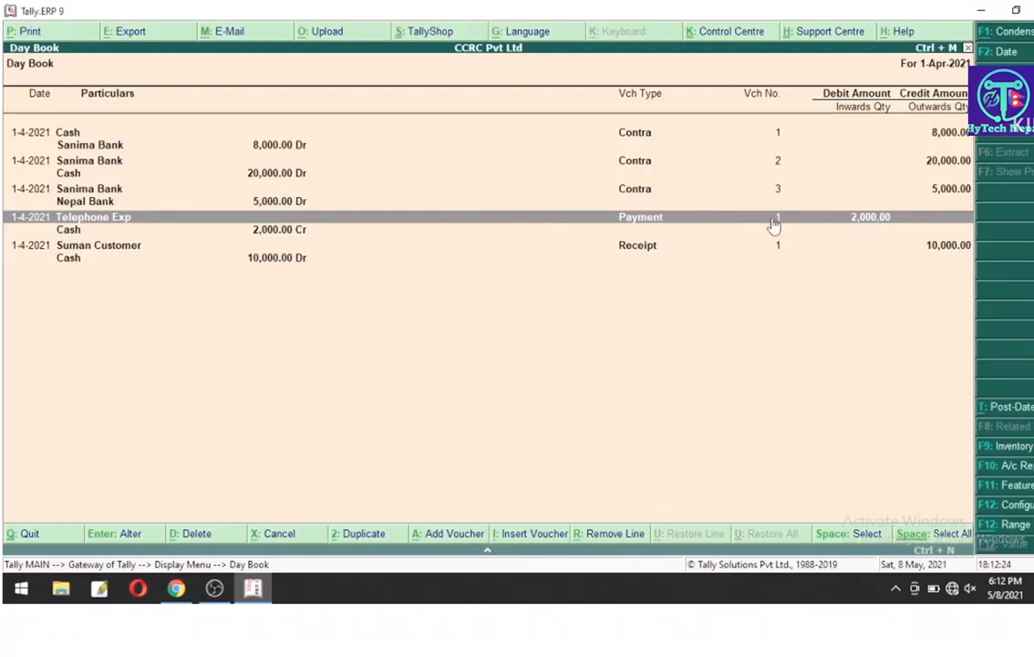
key(alt+F1)
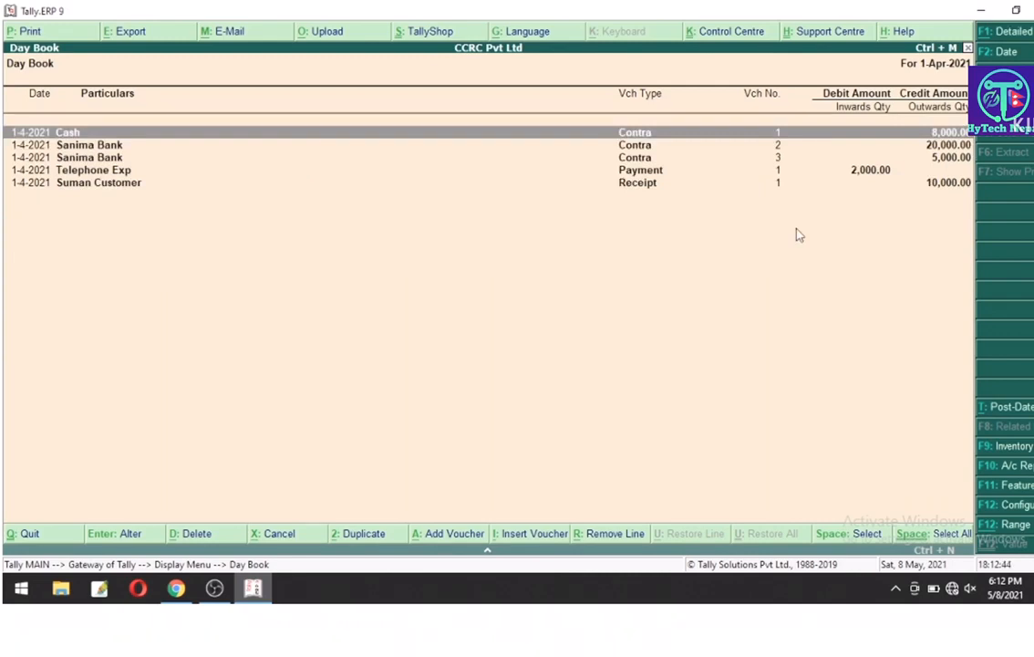
key(Escape)
key(Escape)
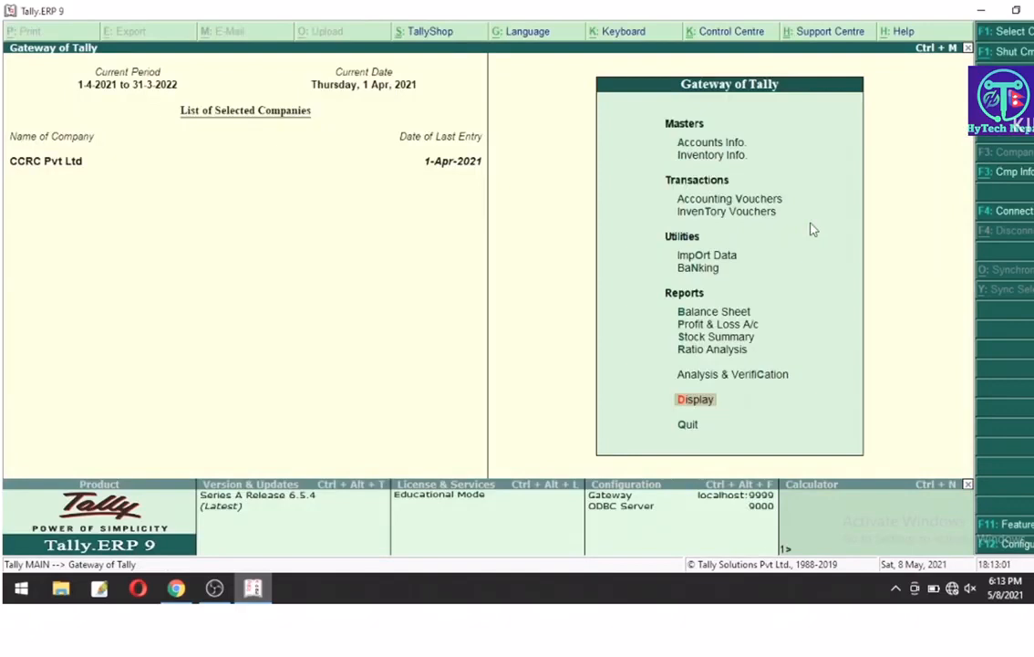
Step: Start Purchase voucher 1 with supplier invoice 00001, dated 1-Apr-2021
key(Up)
key(Up)
key(Up)
key(Up)
key(Up)
key(Up)
key(Up)
key(Up)
key(Up)
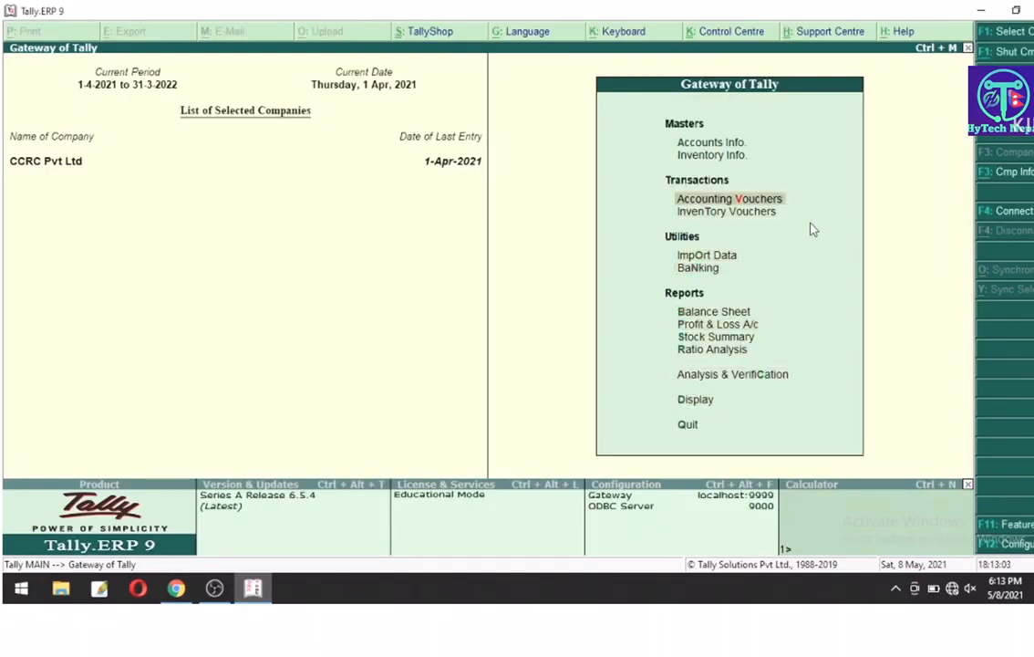
key(Return)
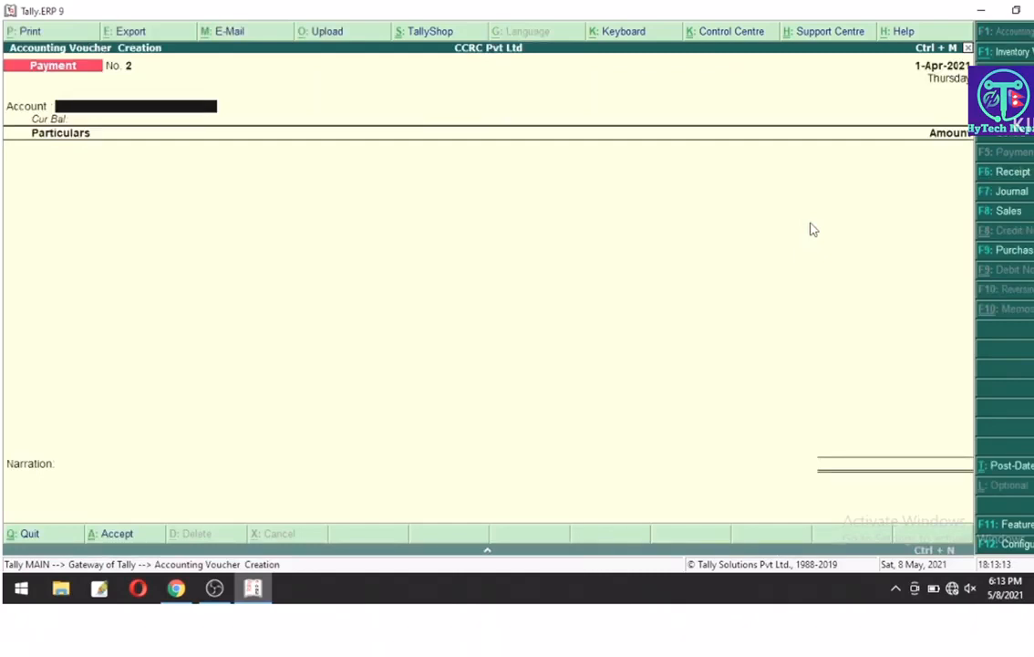
click(1009, 257)
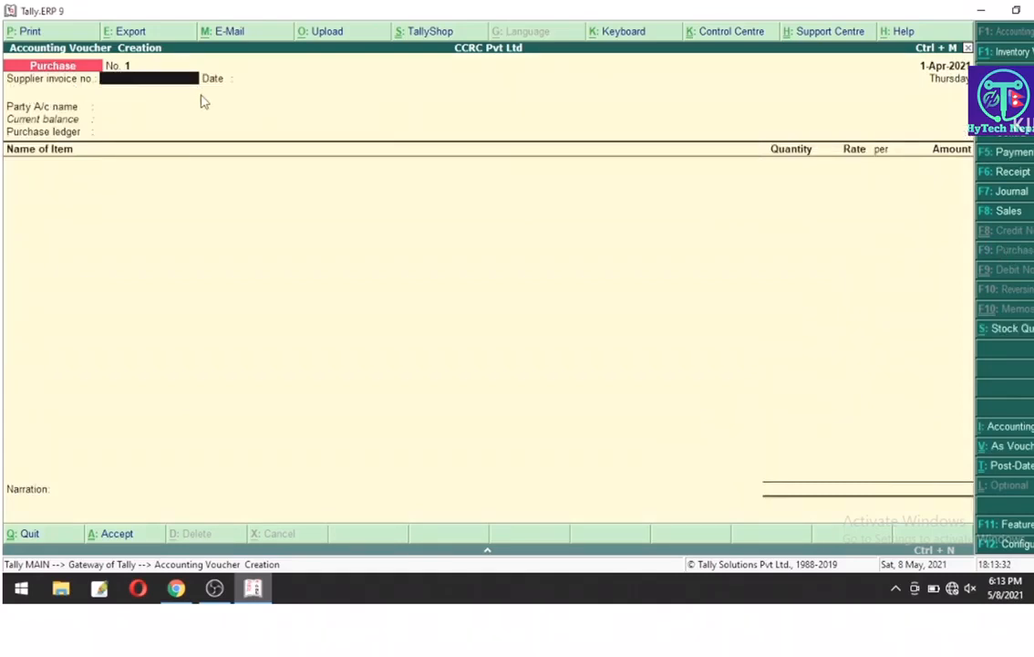
text(000011)
key(BackSpace)
key(Return)
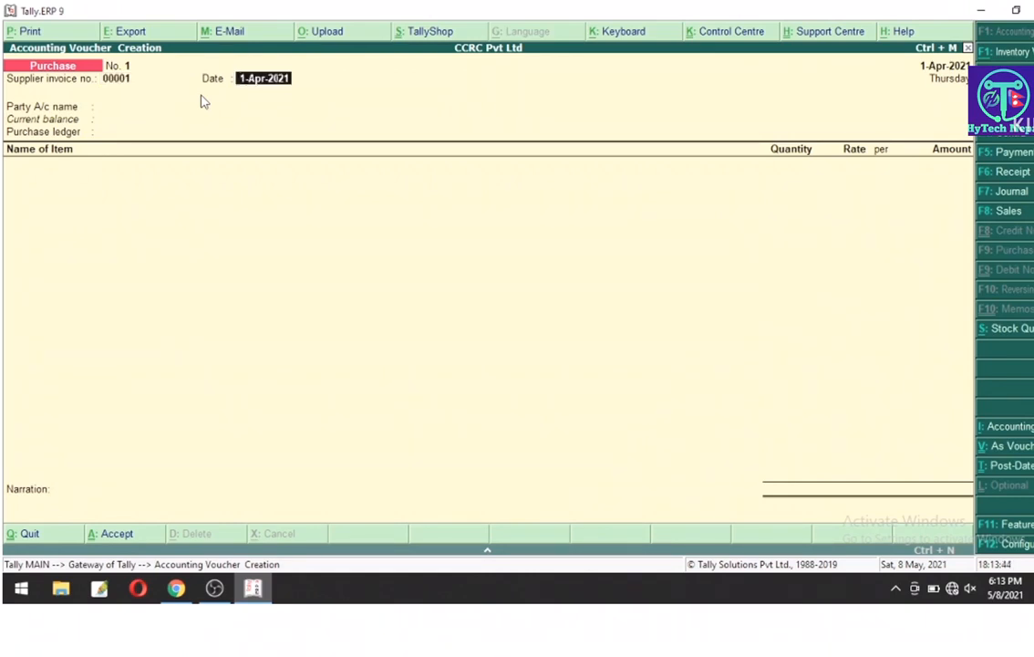
key(Return)
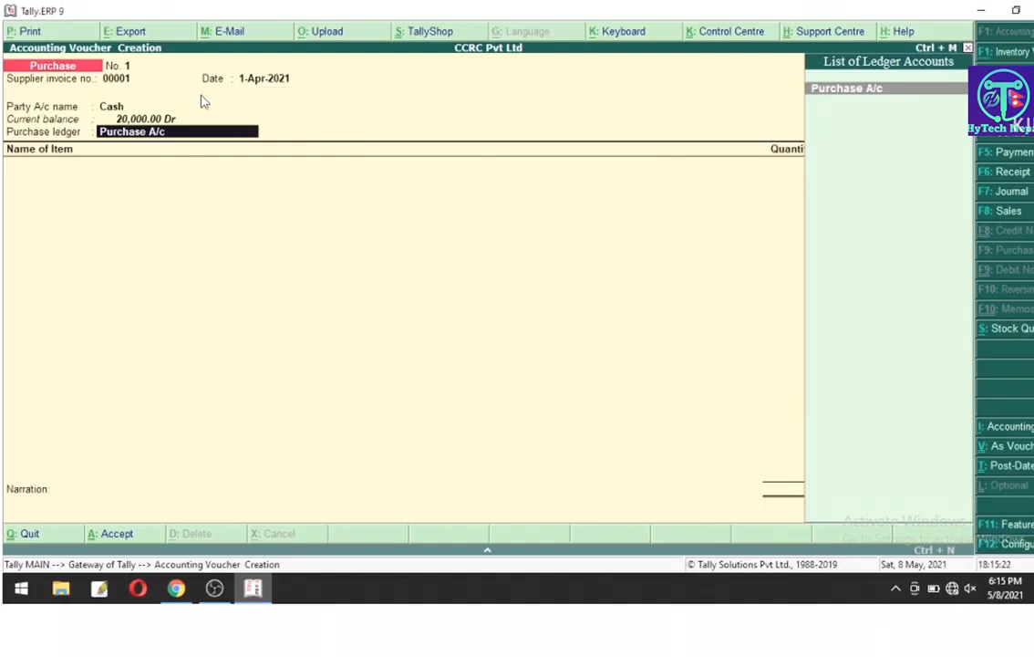
Step: Under Purchase A/c, add Iphone 12 Pro Max: 10 pcs at 2,00,000.00 for 20,00,000.00
key(Return)
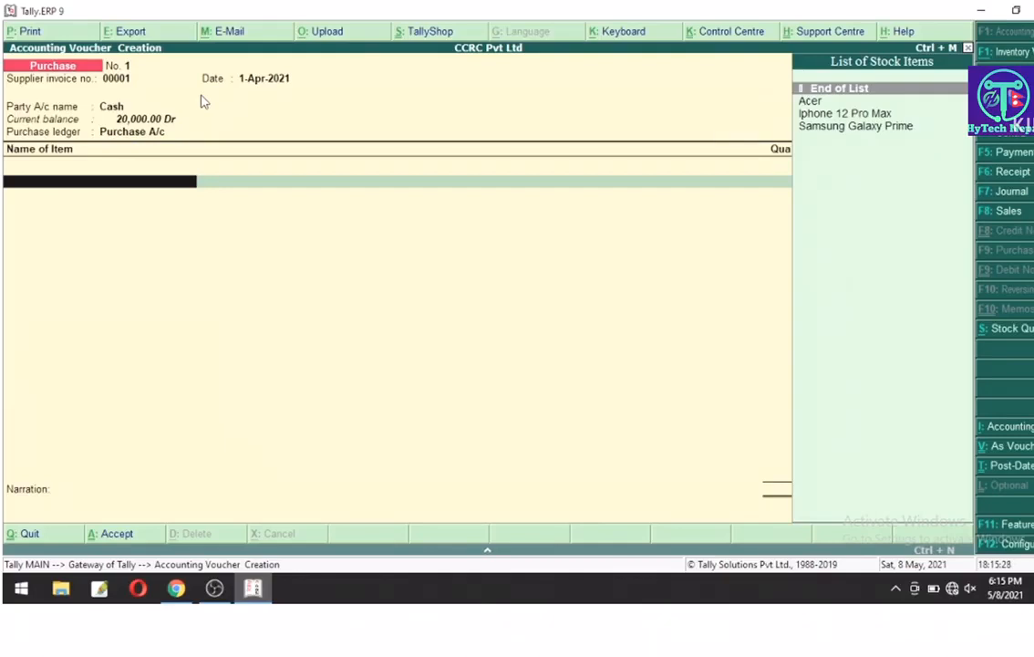
key(Down)
key(Down)
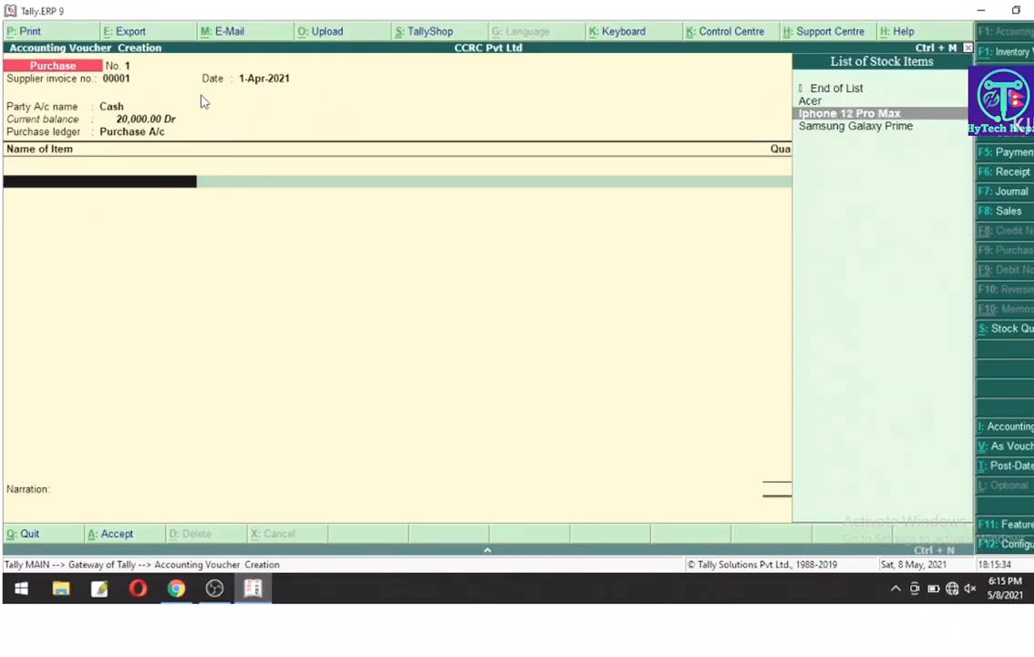
key(Return)
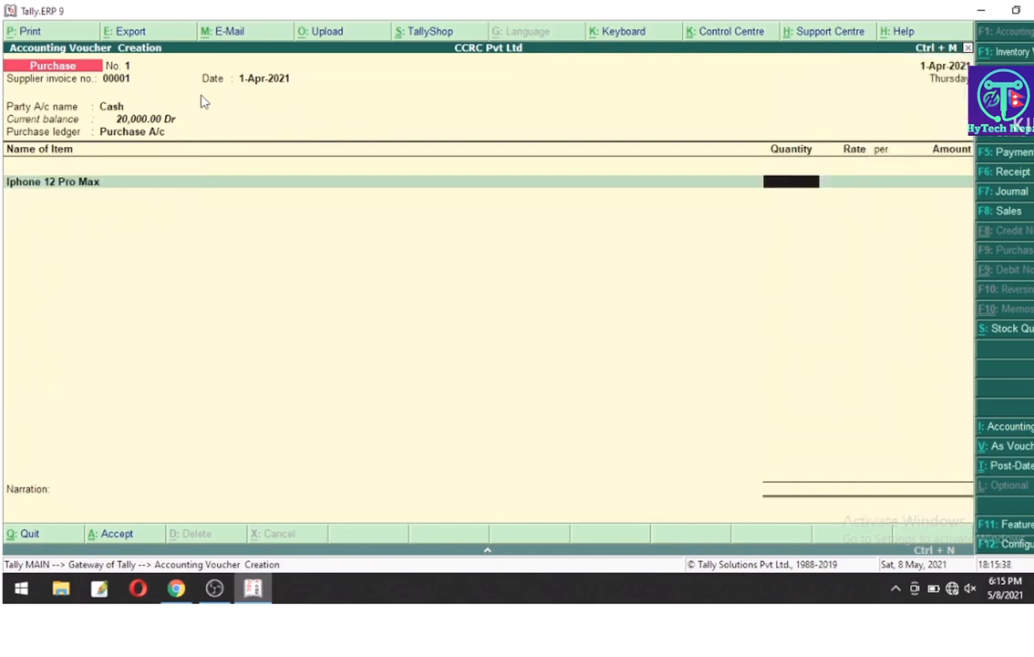
text(10)
key(Return)
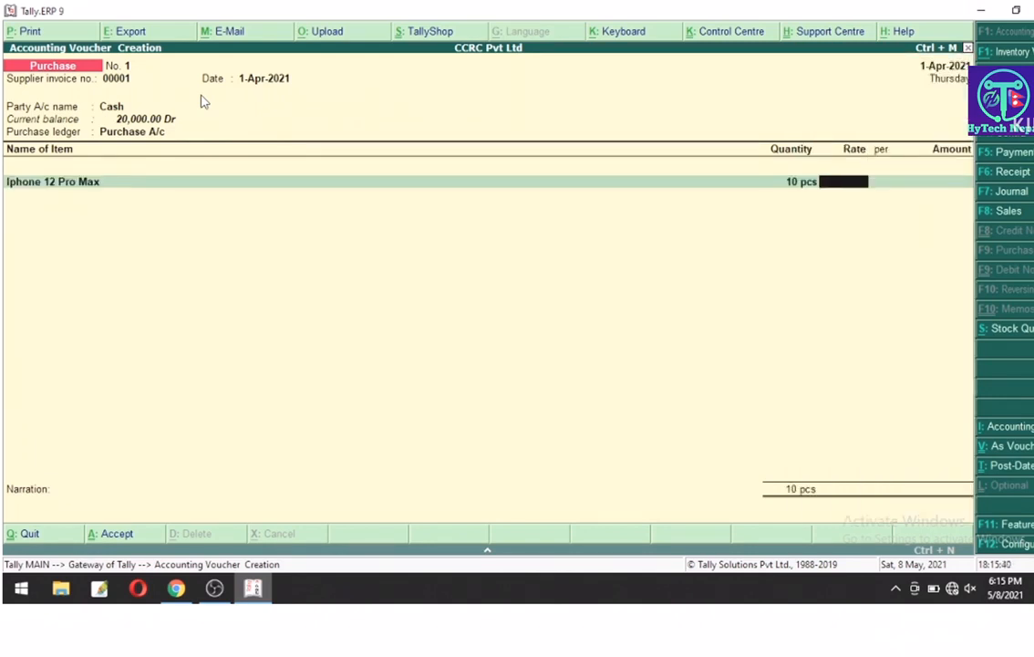
text(200000)
key(Return)
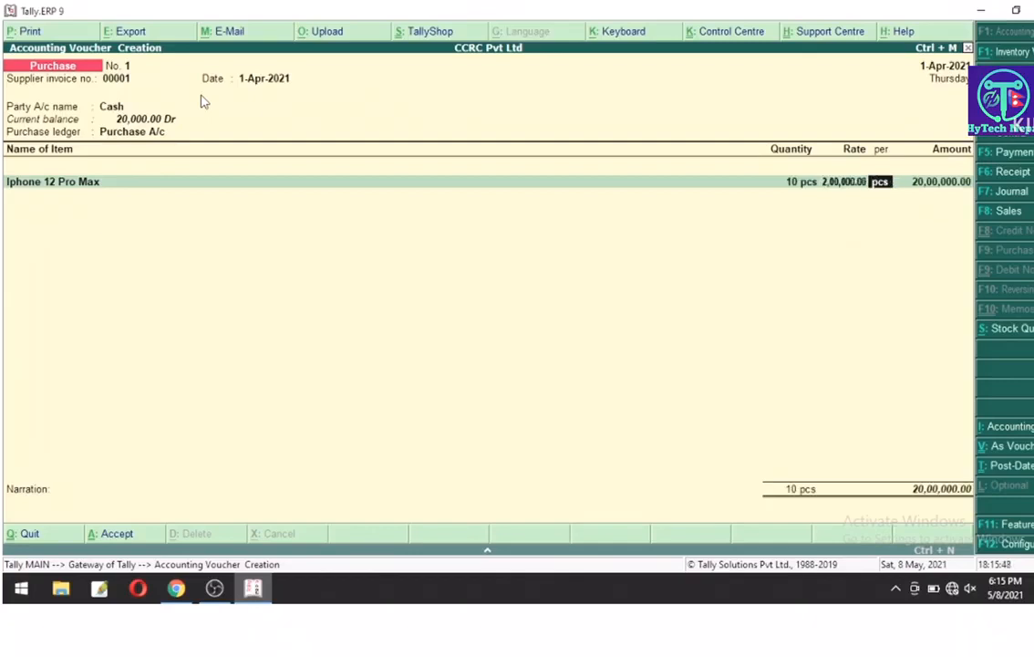
key(Return)
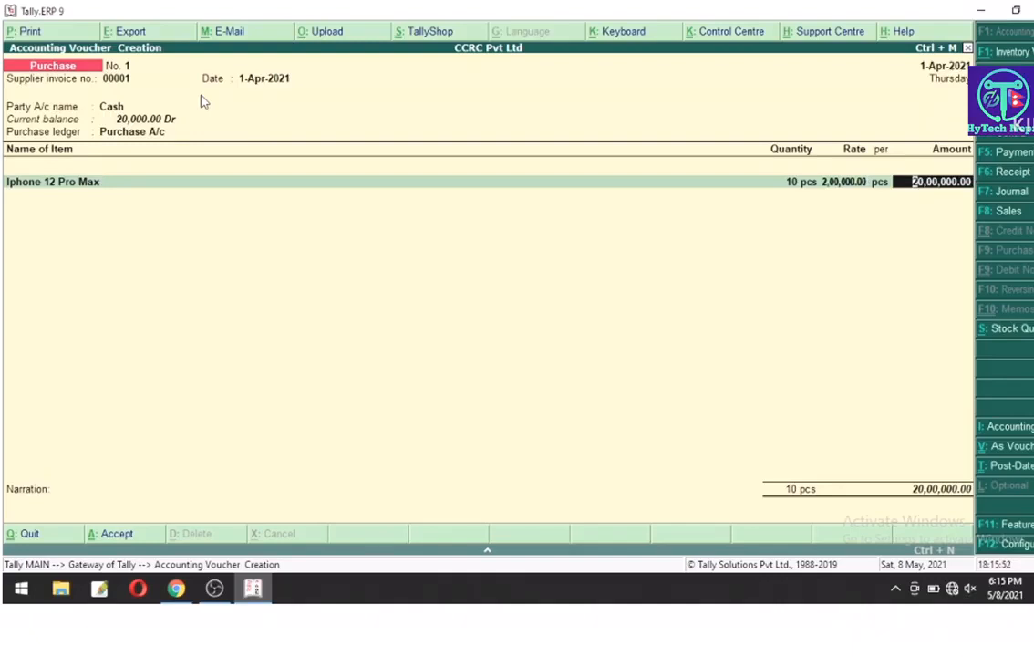
key(Return)
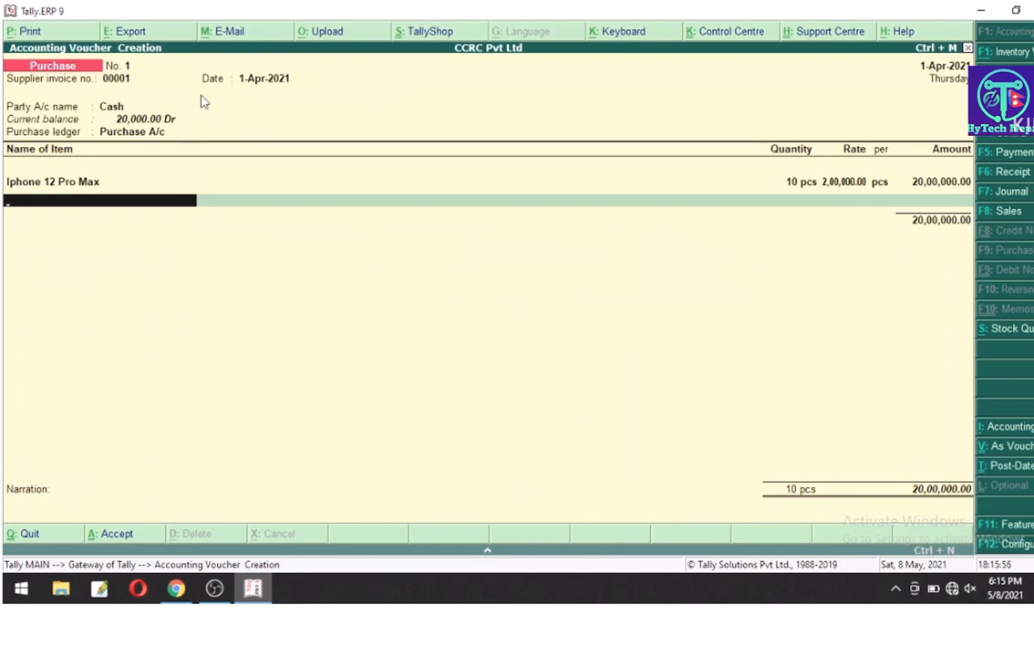
Step: Add Acer as a second item: 5 pcs at 50,000.00
text(Ac)
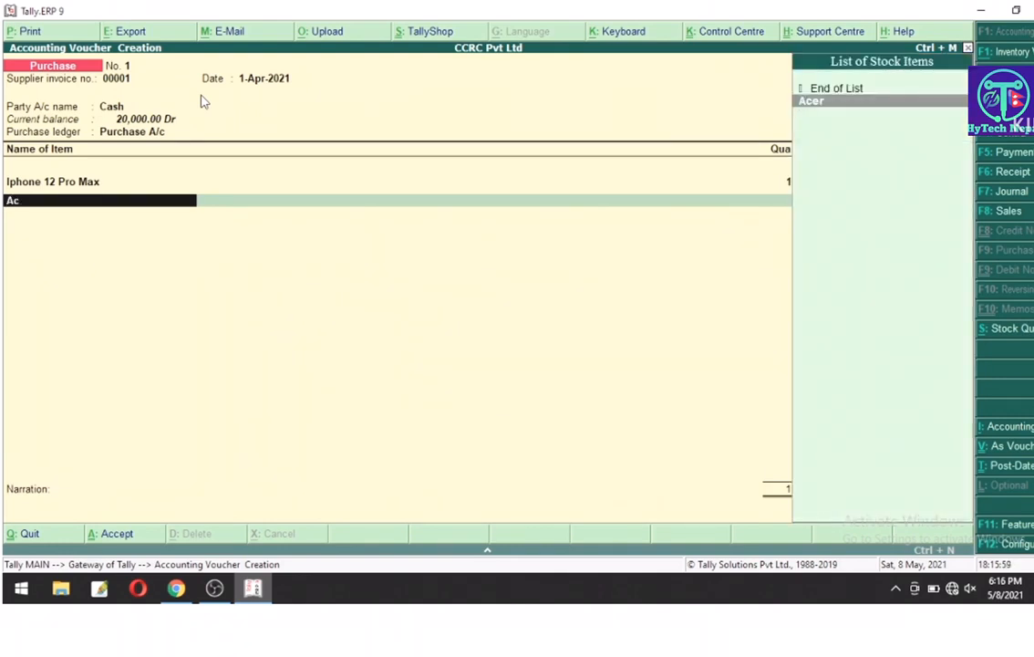
key(Return)
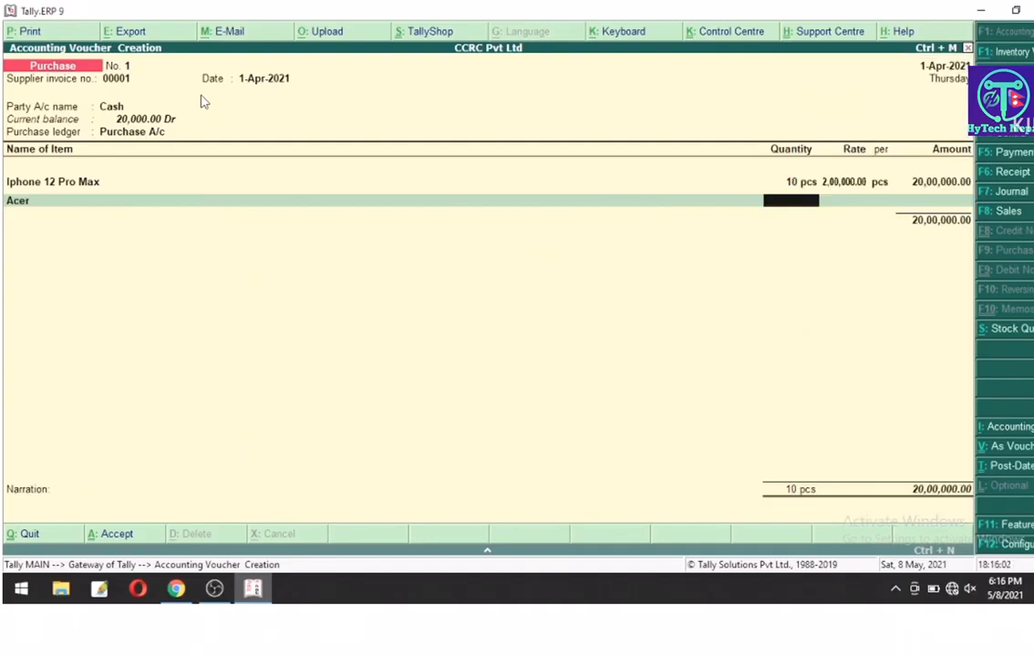
text(5)
key(Return)
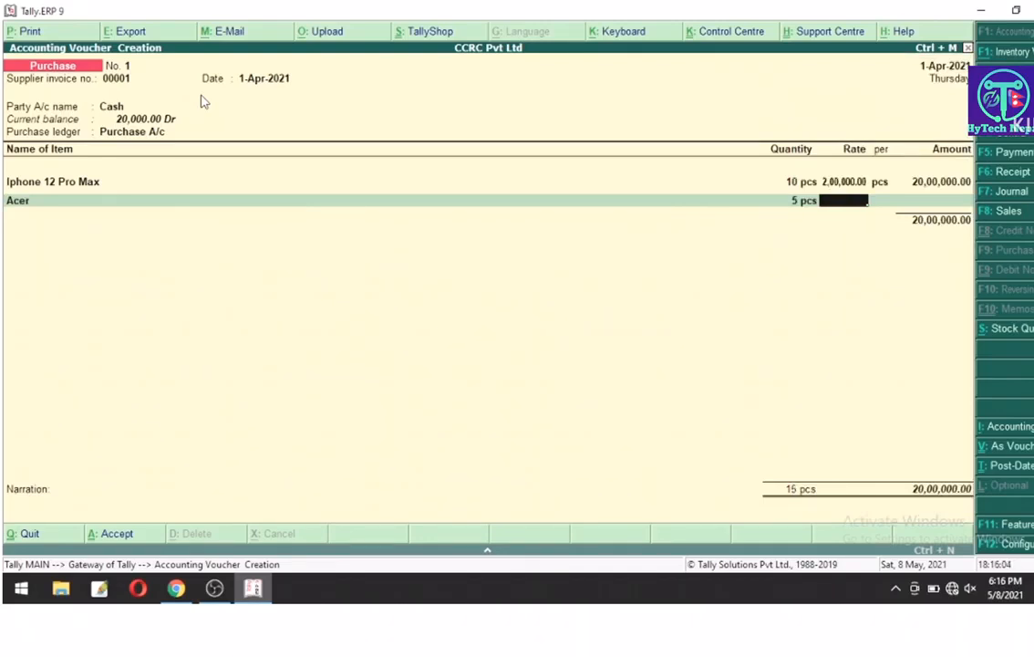
text(50000)
key(Return)
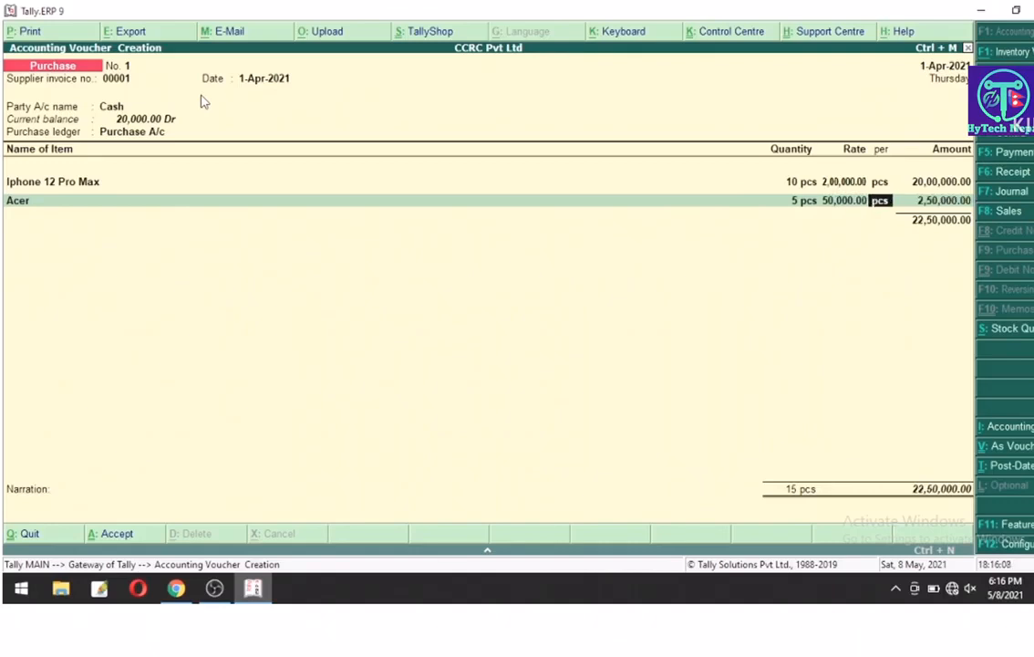
key(Return)
key(Return)
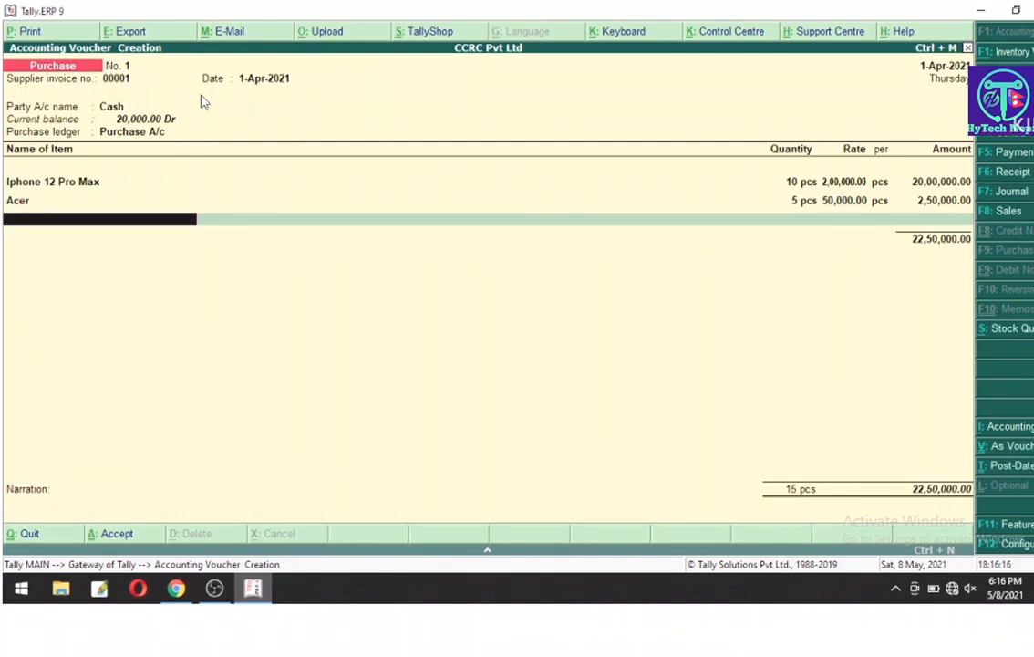
Step: Enter narration 'being goods puchase on cash' and save the purchase voucher
key(Return)
key(Return)
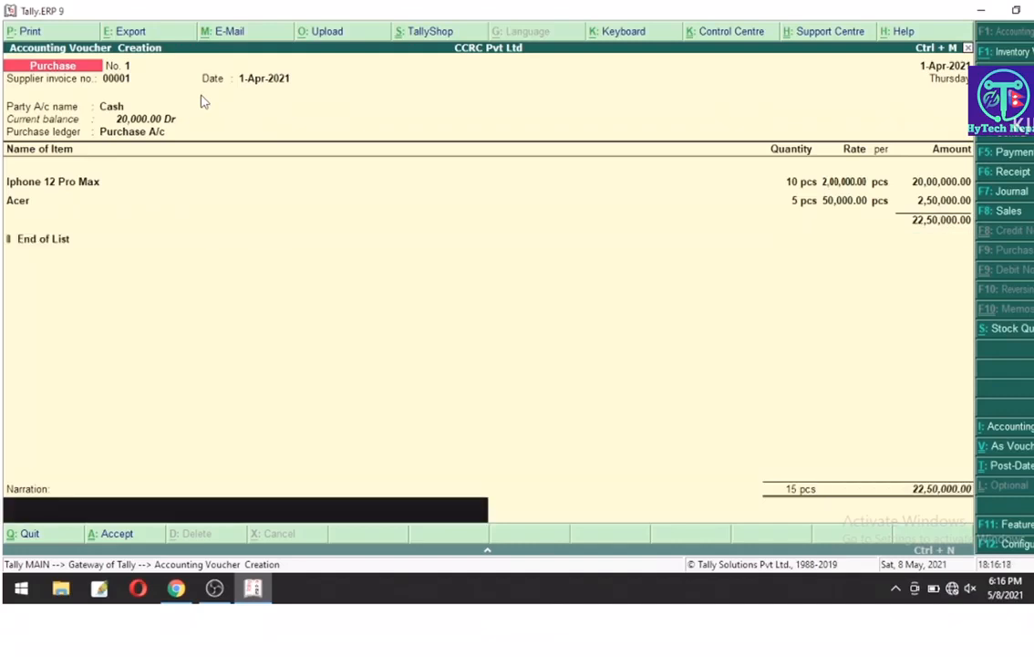
text(being goods puchs)
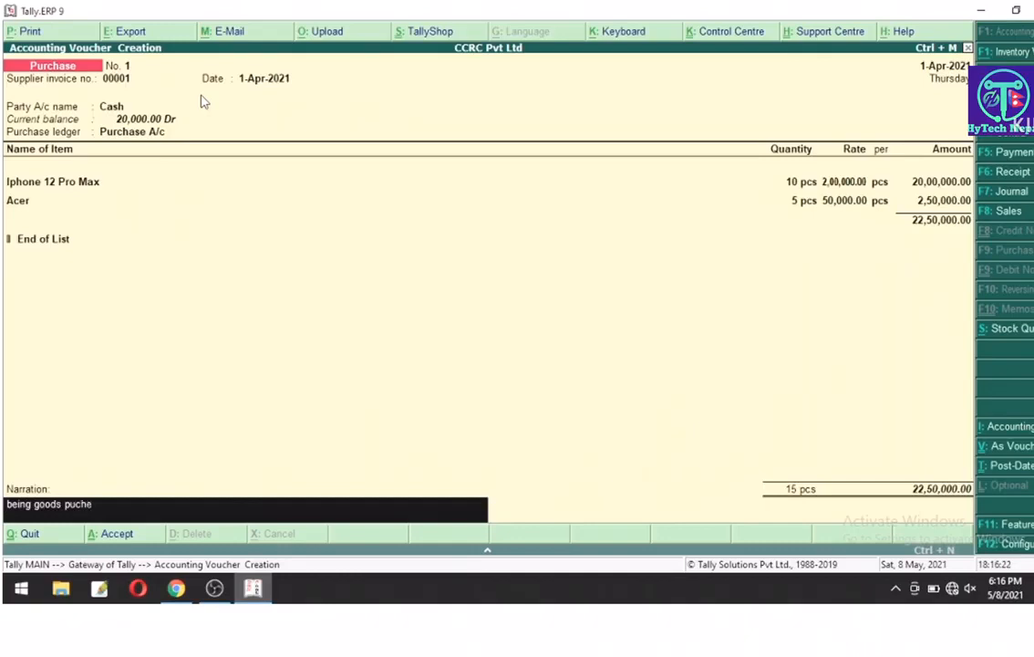
key(BackSpace)
text(ase on cash)
key(Return)
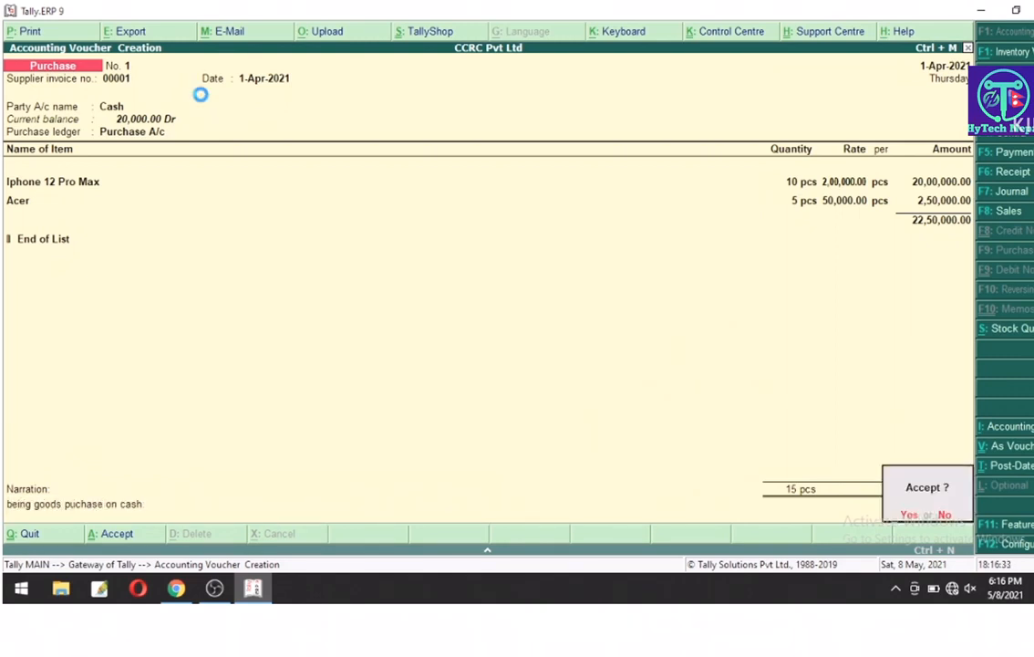
key(y)
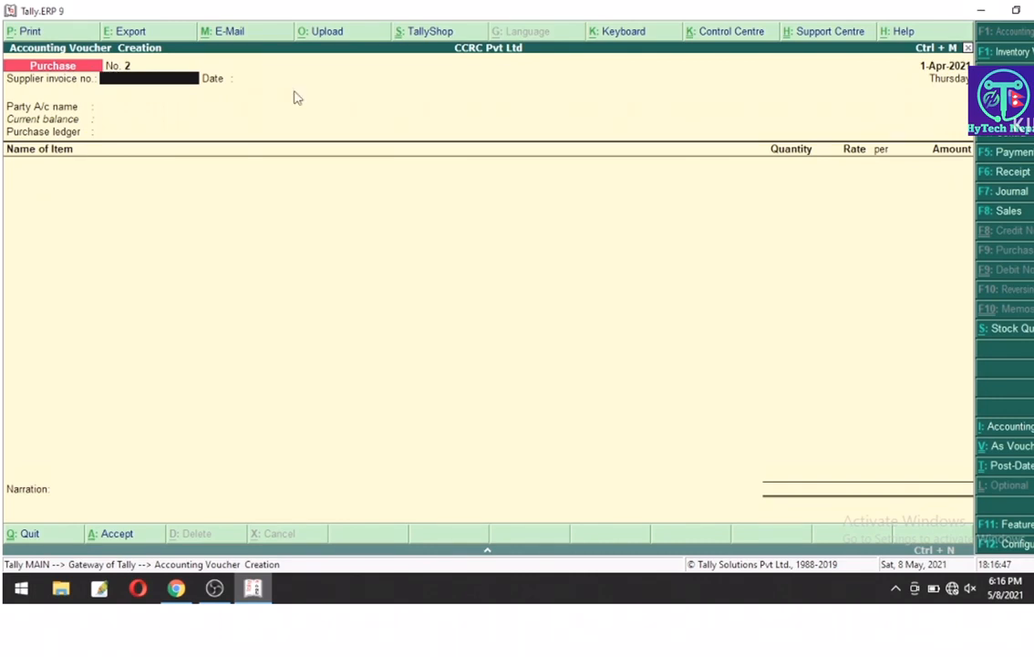
Step: Quit voucher entry back to the Gateway of Tally
key(Escape)
key(y)
key(Down)
key(Down)
key(Down)
key(Down)
key(Down)
key(Down)
key(Down)
key(Down)
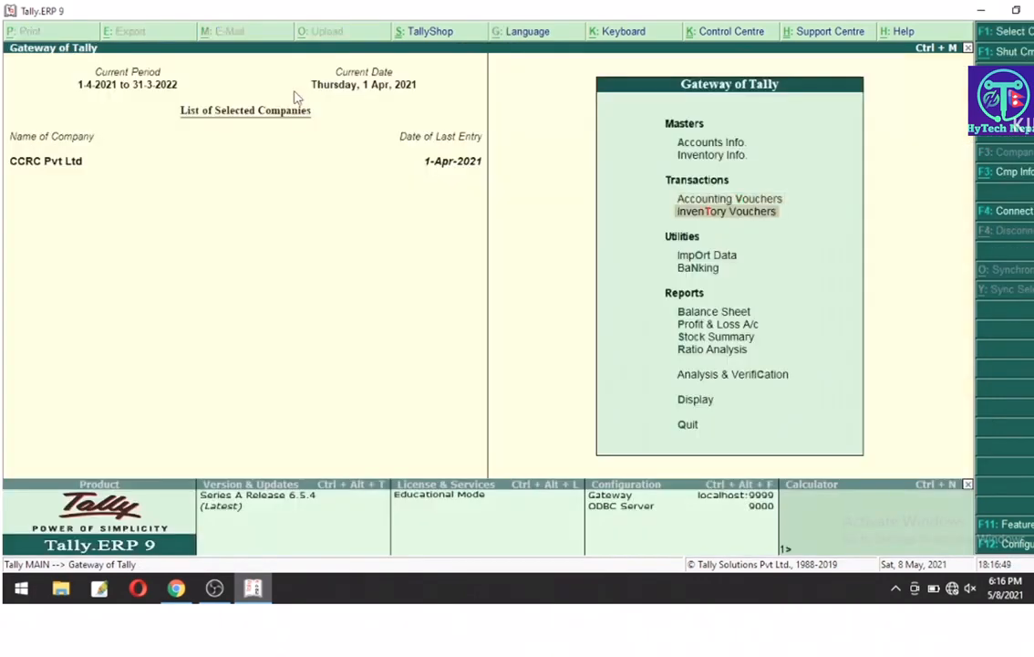
key(Down)
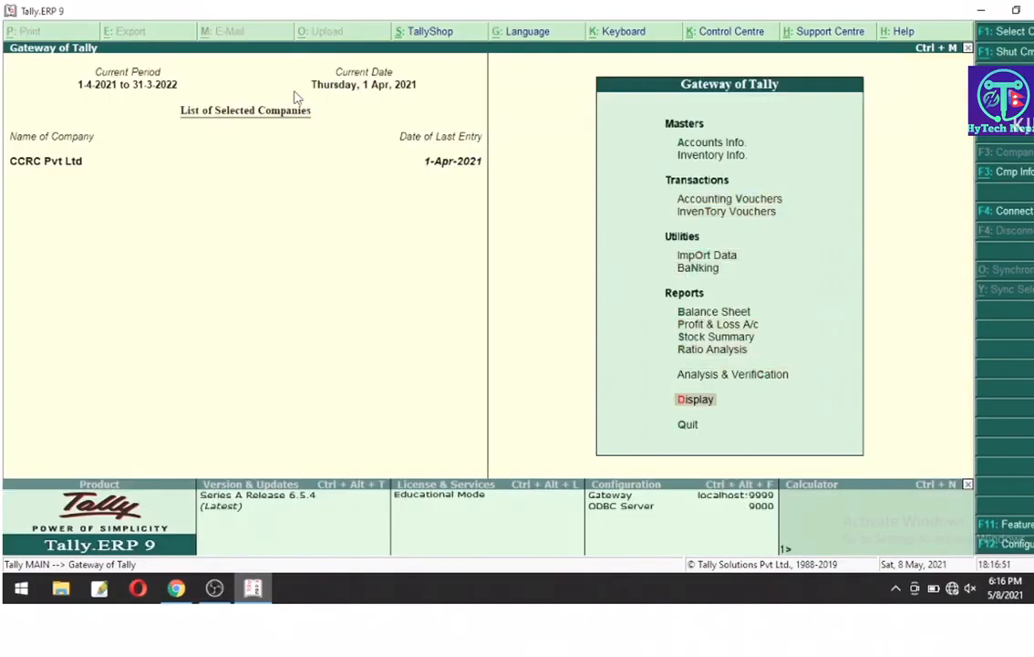
key(Return)
key(Down)
key(Return)
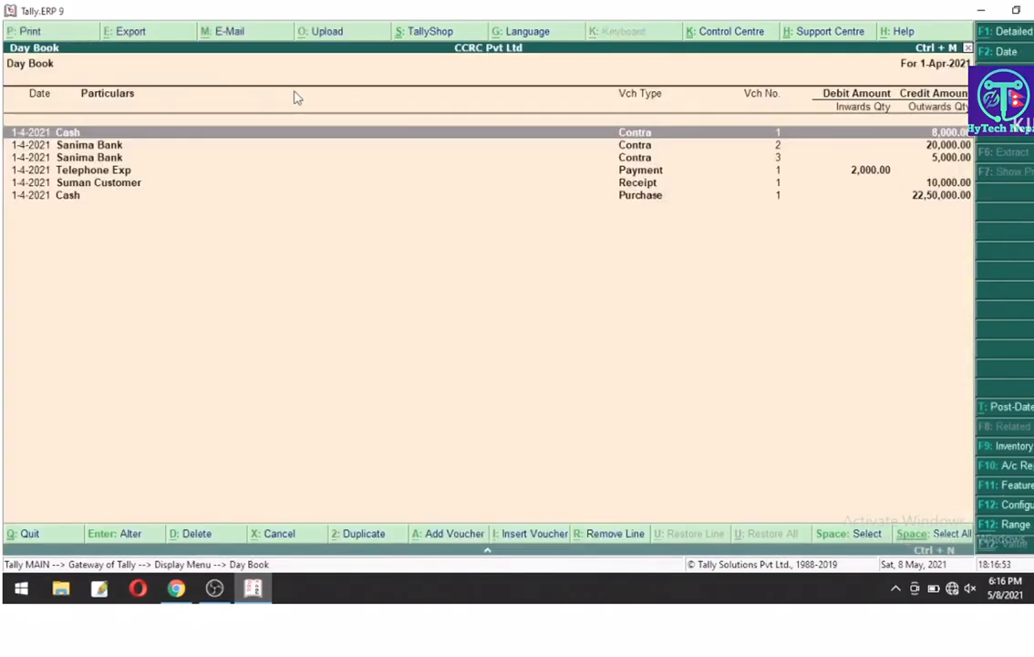
key(Down)
key(Down)
key(Down)
key(Down)
key(Down)
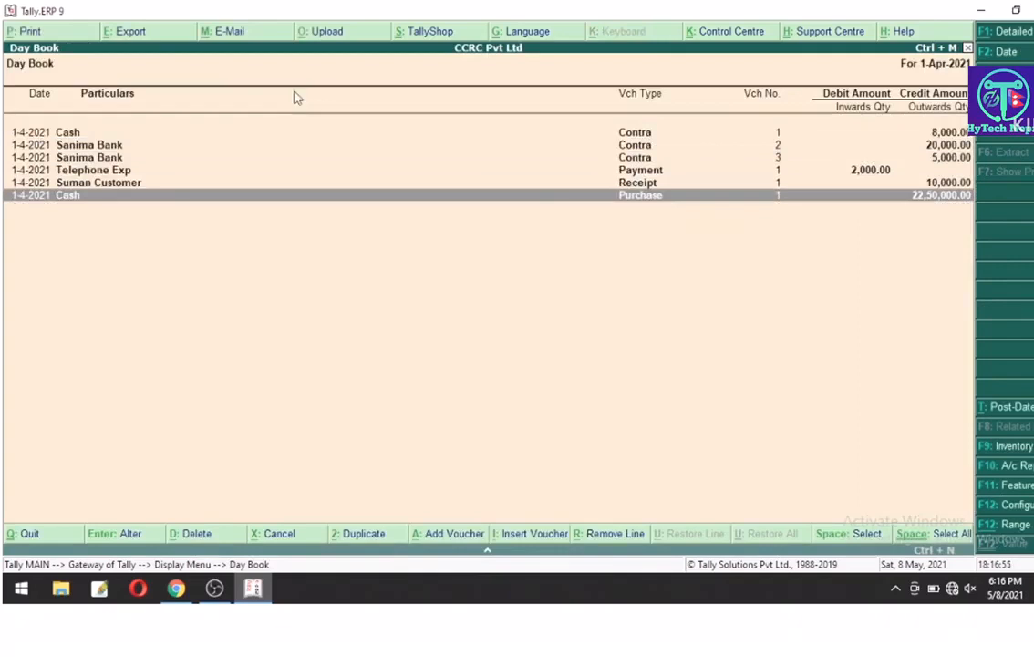
key(Return)
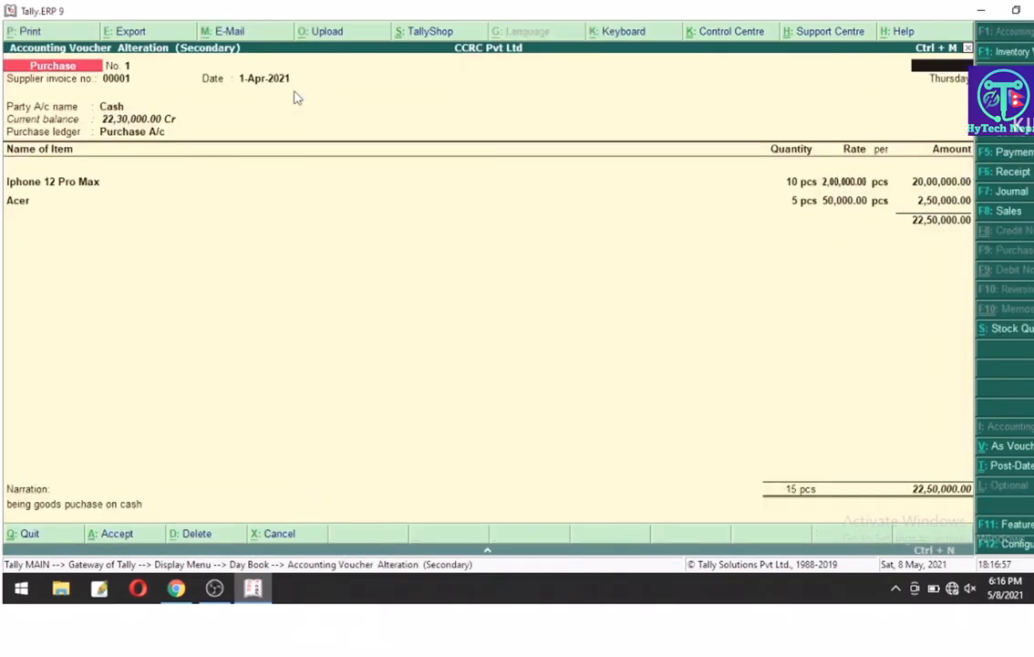
key(Escape)
key(Return)
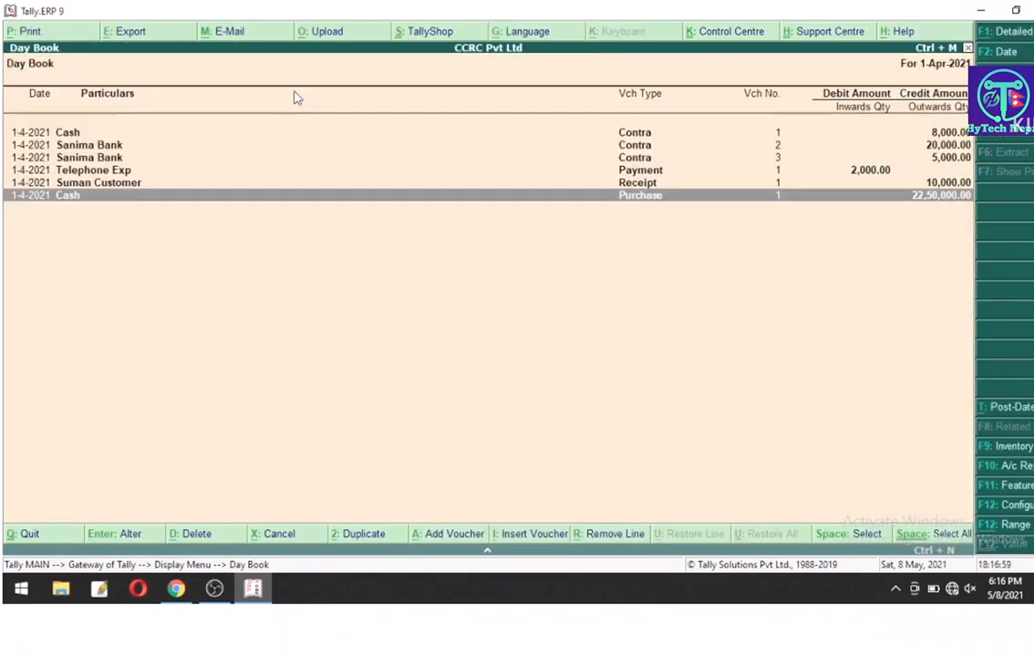
key(alt+F1)
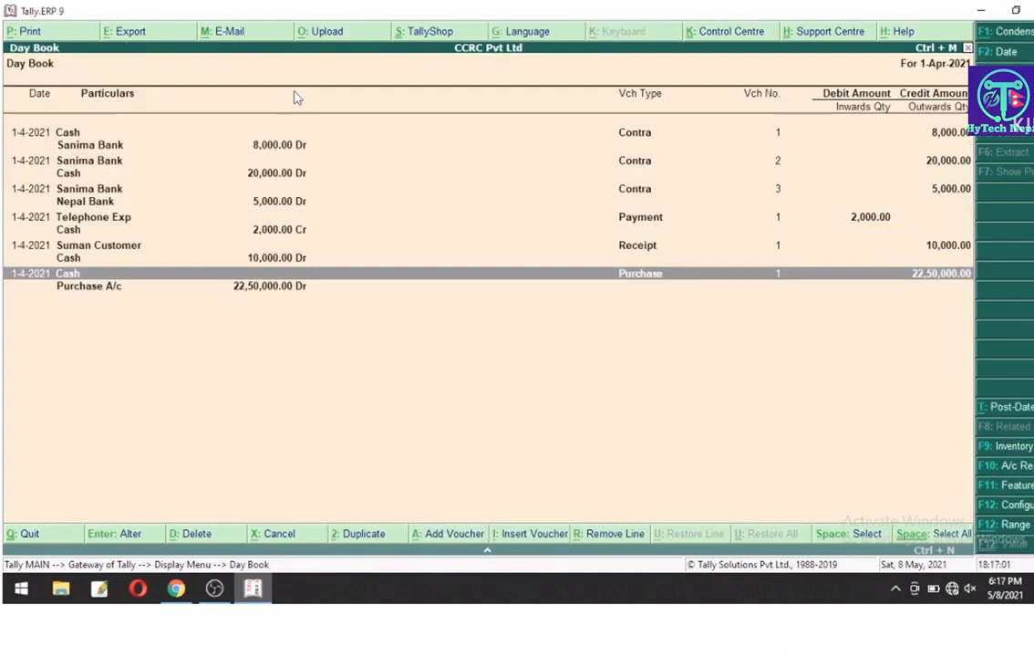
key(Escape)
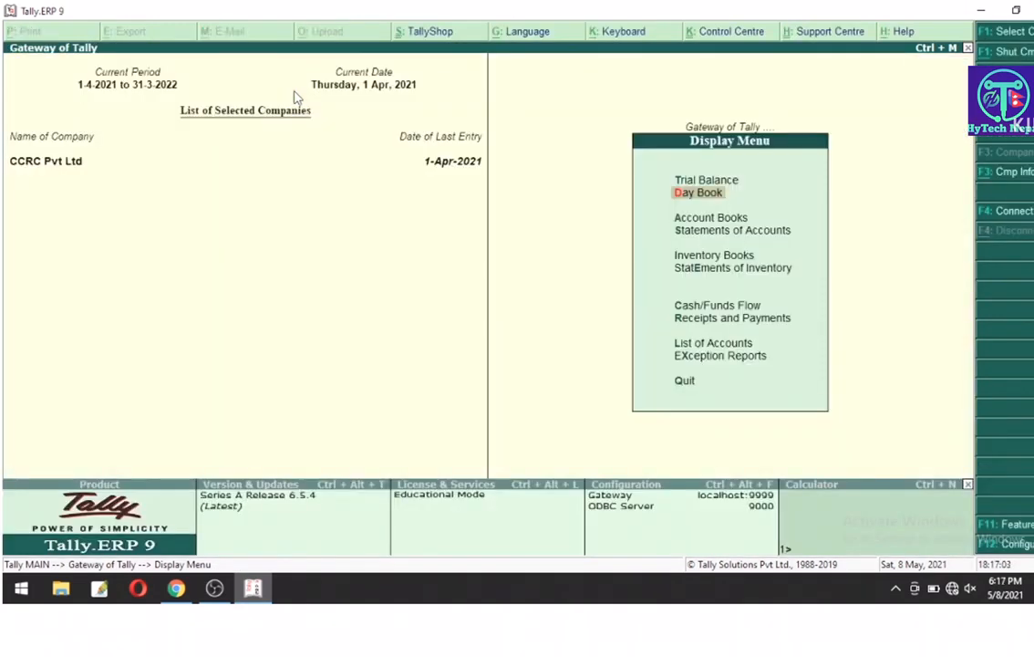
key(Down)
key(Return)
key(Down)
key(Down)
key(Down)
key(Down)
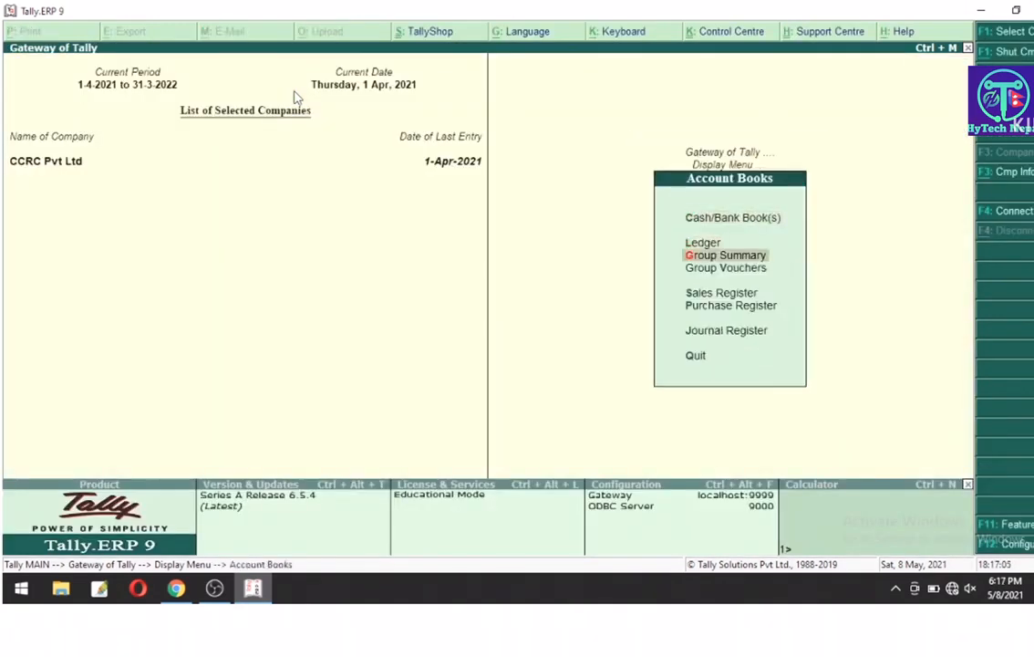
key(Down)
key(Return)
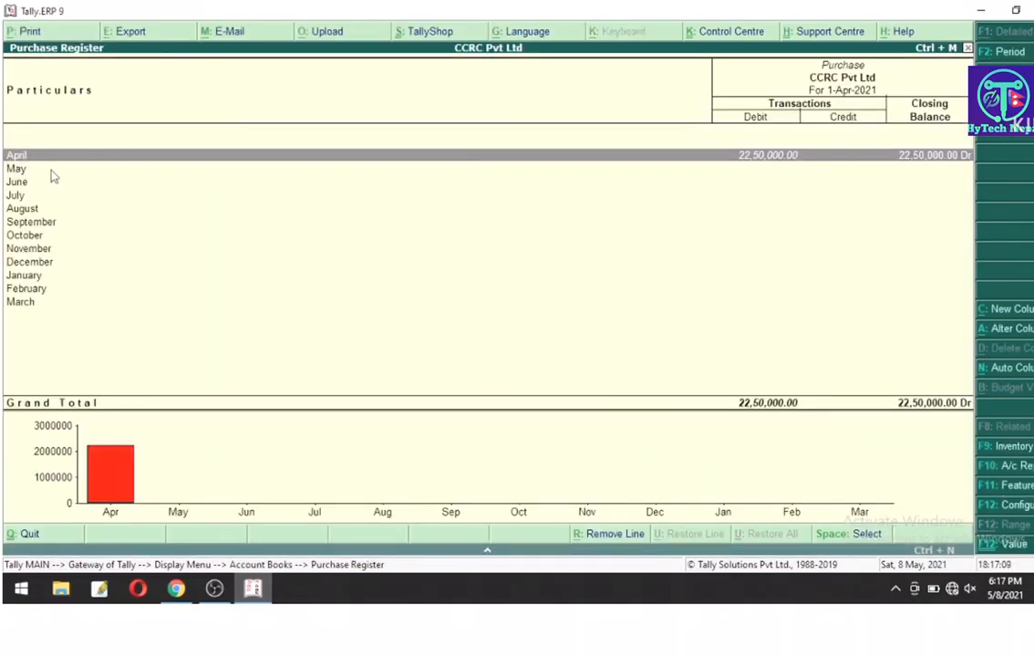
click(143, 146)
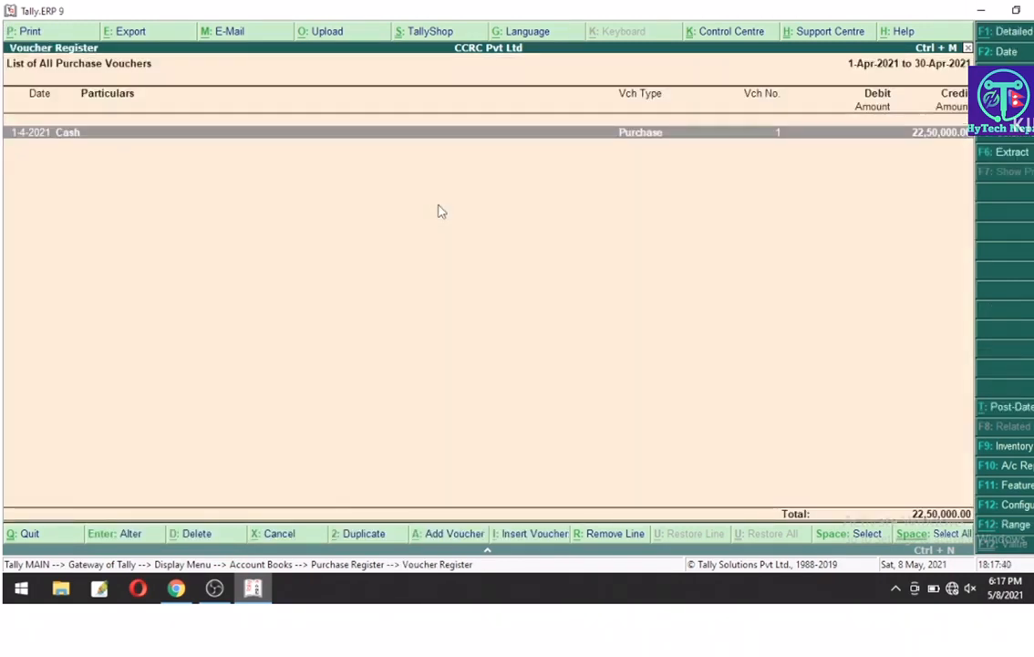
key(Escape)
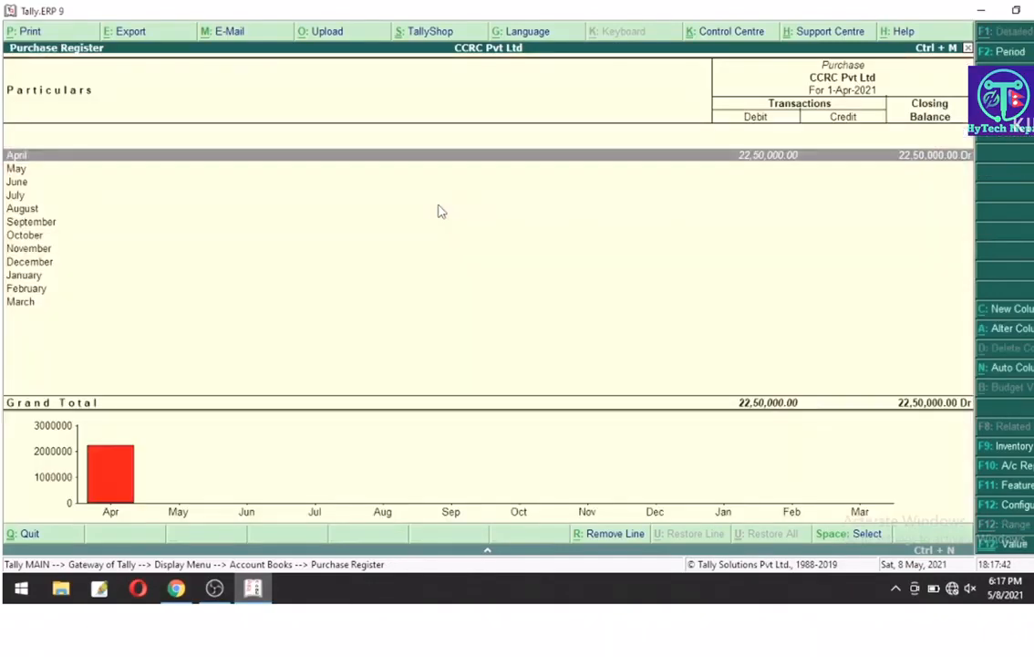
key(Escape)
key(Escape)
key(Escape)
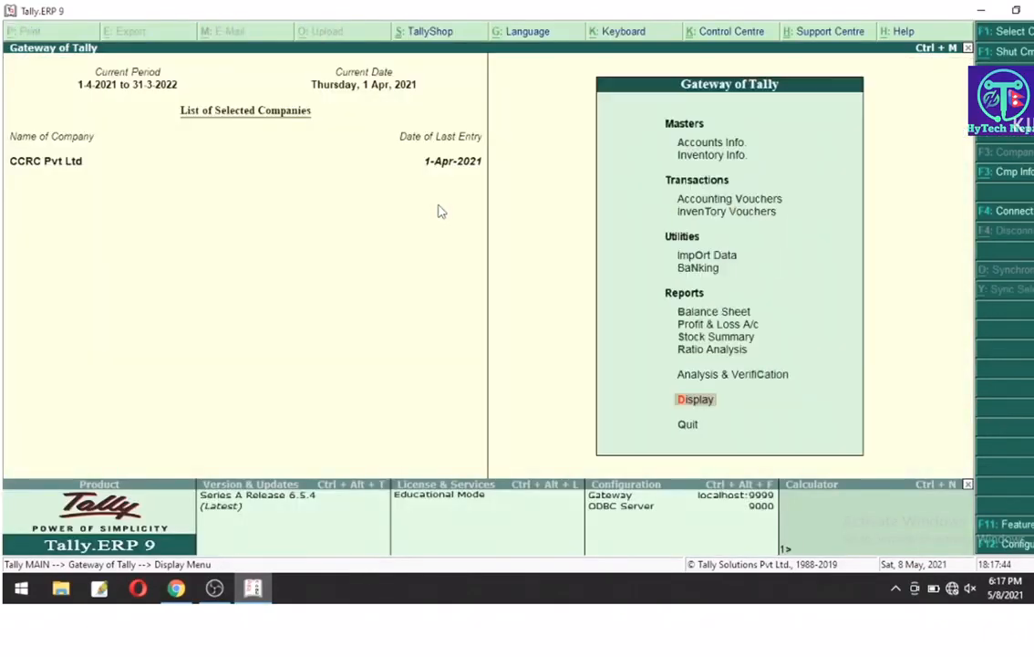
Step: From Accounting Vouchers, switch to a blank Sales voucher No. 1 dated 1-Apr-2021
key(Up)
key(Up)
key(Up)
key(Up)
key(Up)
key(Up)
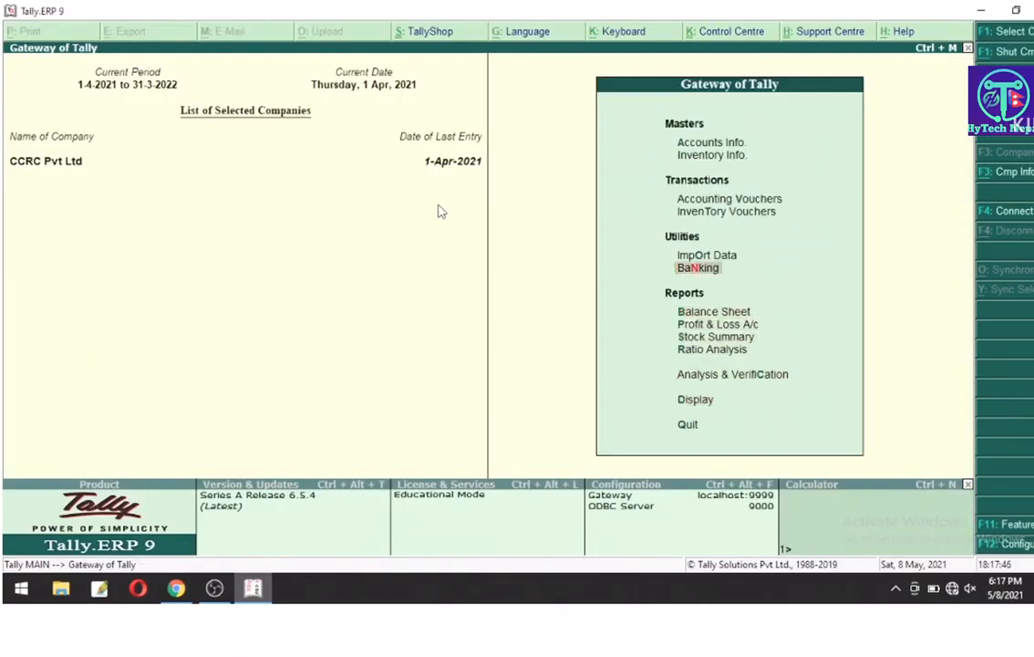
key(Up)
key(Up)
key(Up)
key(Return)
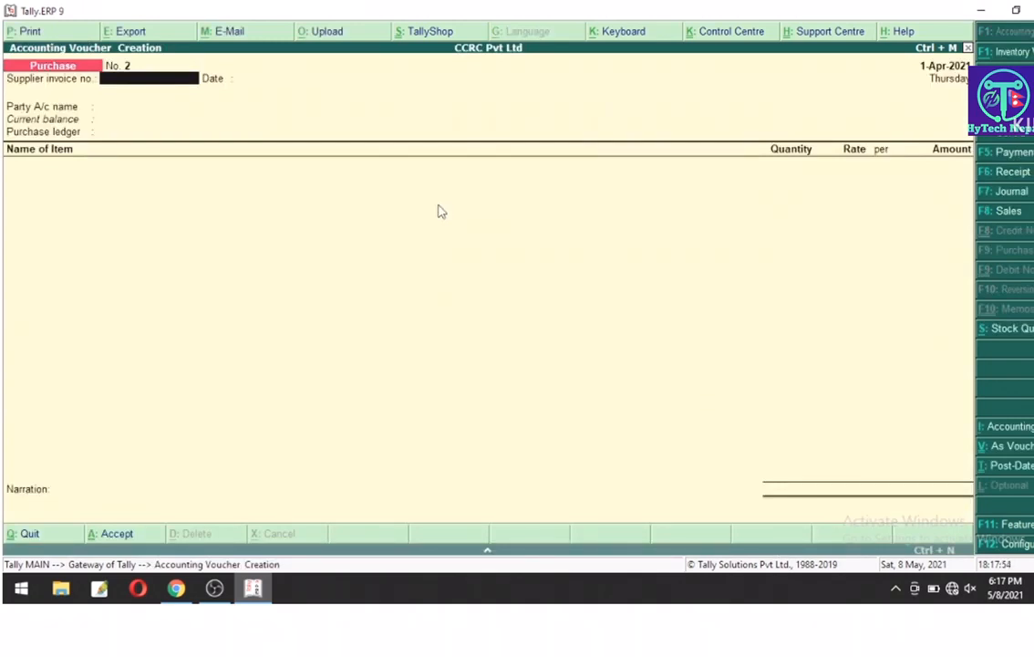
click(1008, 212)
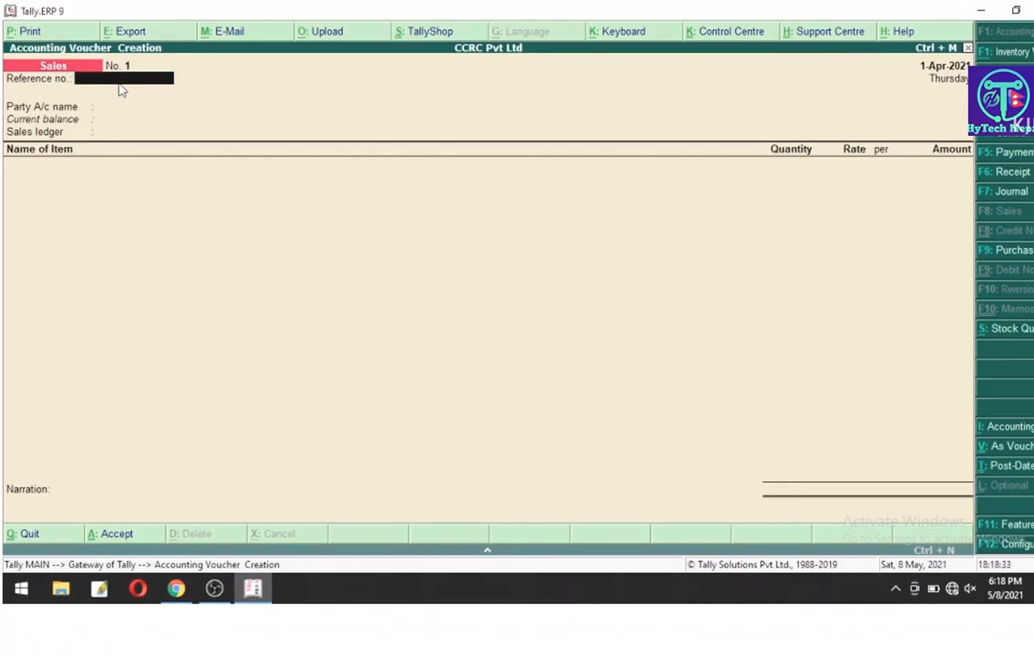
Step: Pick the customer ledger as party account and confirm it as buyer in Party Details
key(Return)
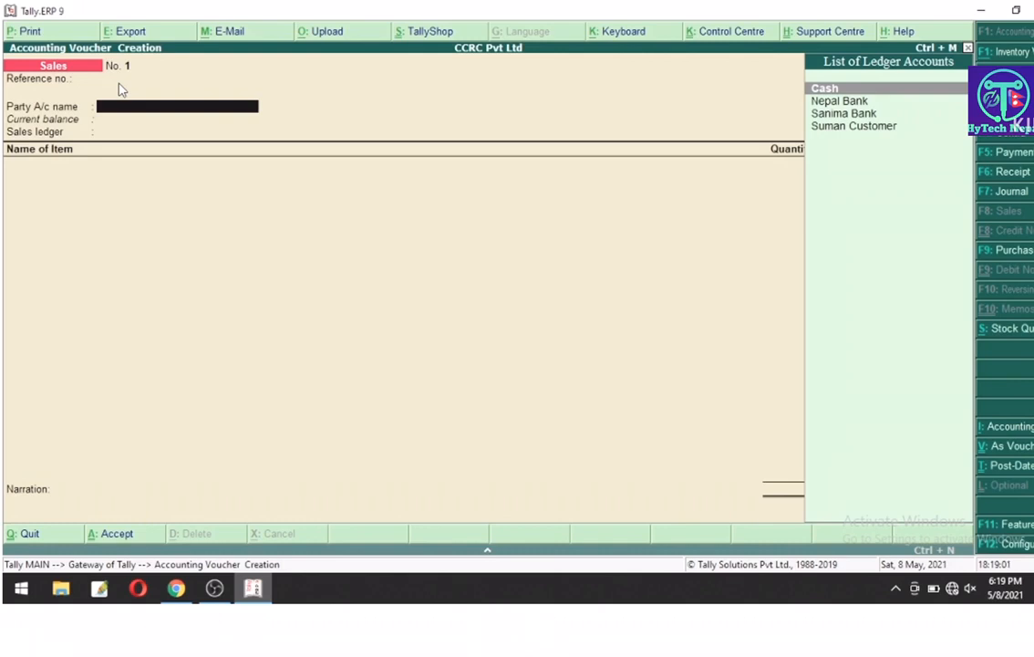
key(Down)
key(Down)
key(Down)
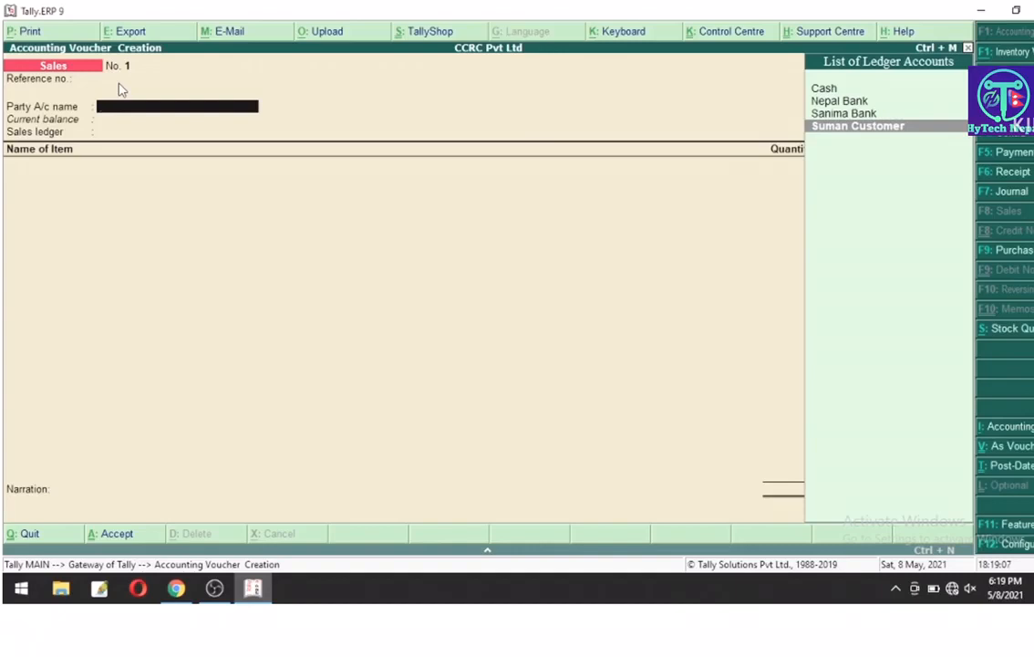
key(Return)
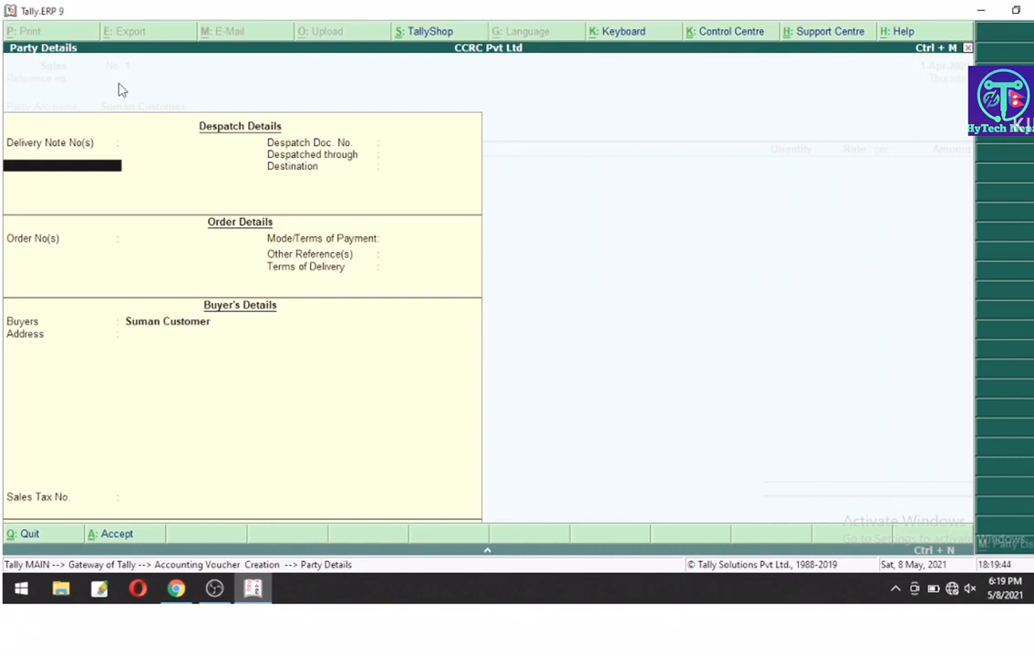
key(Return)
key(Return)
key(Return)
key(Return)
key(Return)
key(Return)
key(Return)
key(Return)
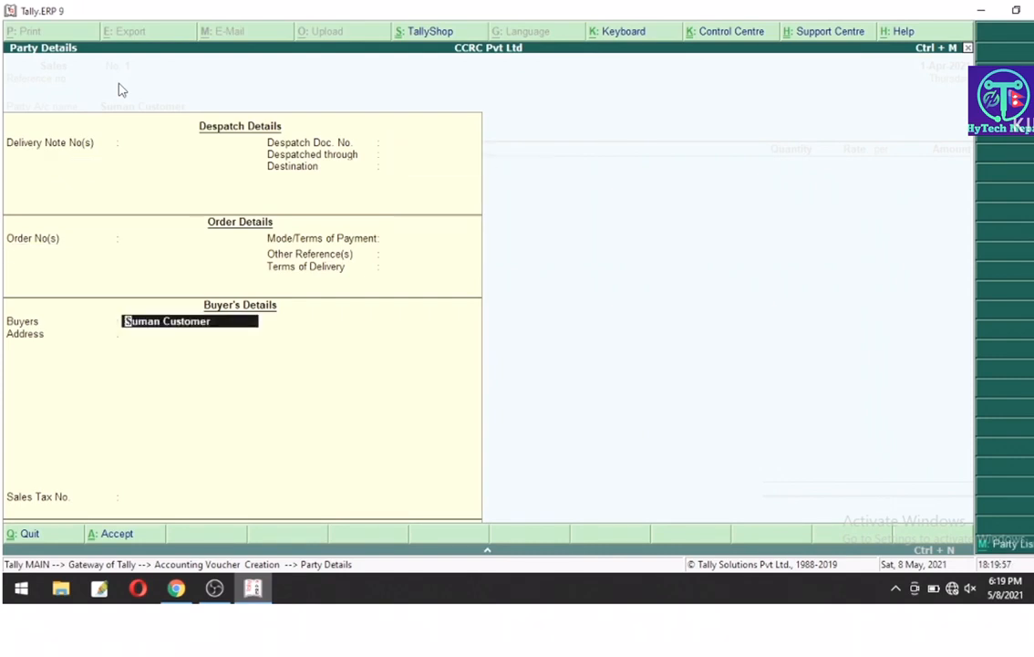
key(Return)
key(Return)
key(Return)
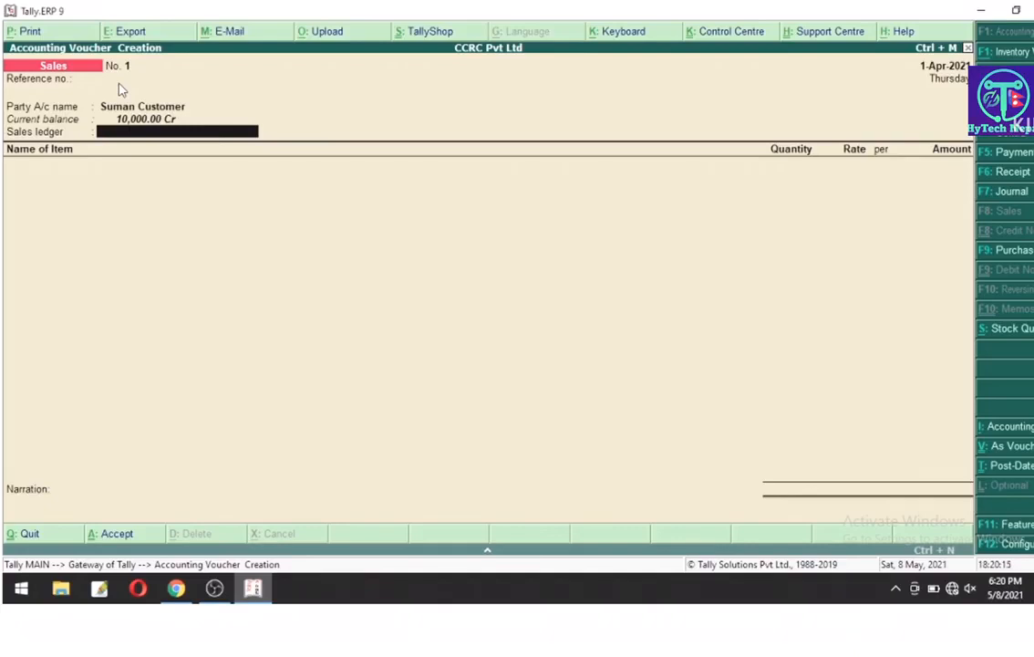
Step: Create a Sales A/c ledger under Sales Accounts and use it as the sales ledger
key(alt+c)
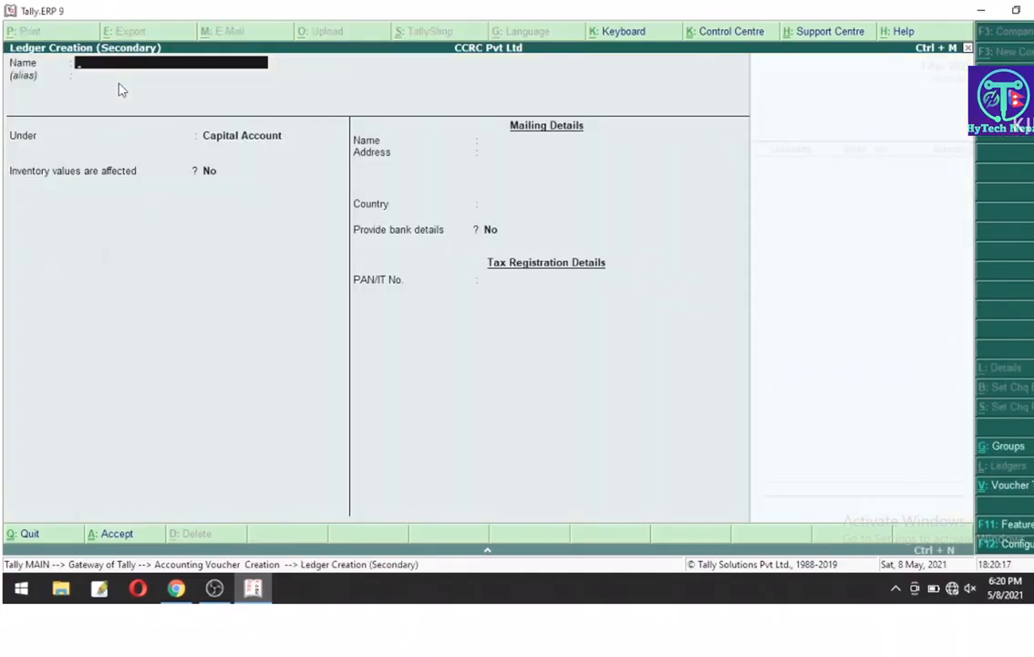
text(Sales)
text(A.c)
key(BackSpace)
key(BackSpace)
text(/c)
key(Return)
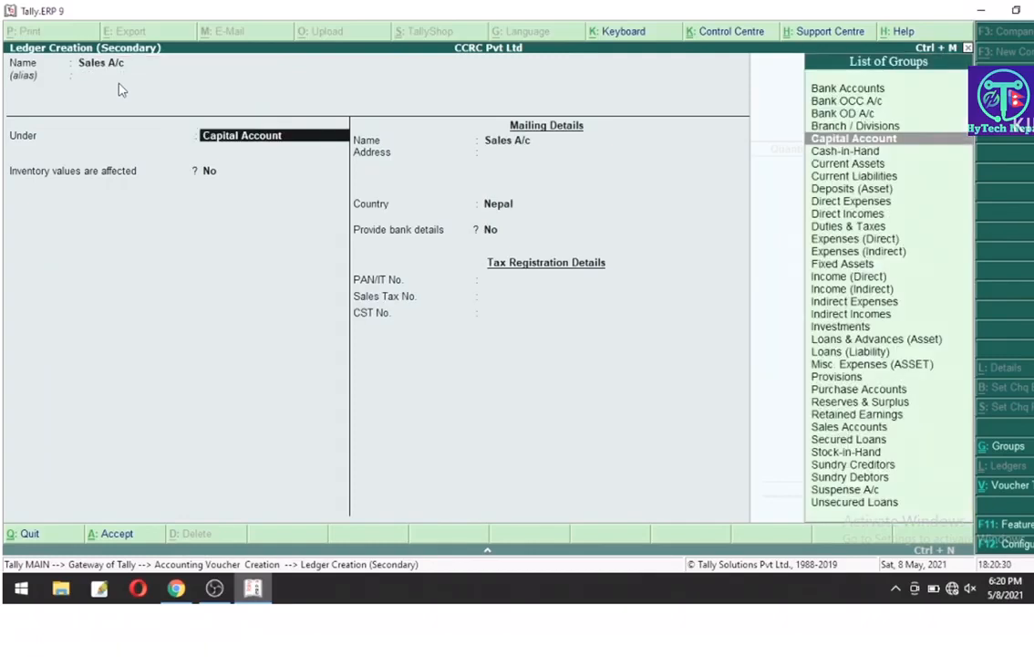
text(Sa)
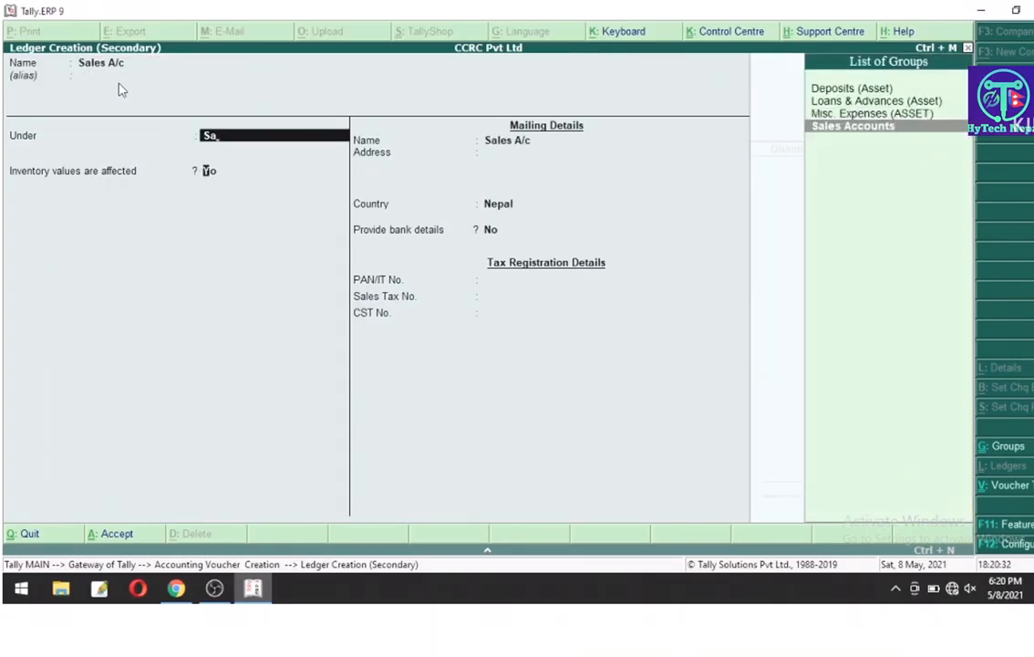
key(Return)
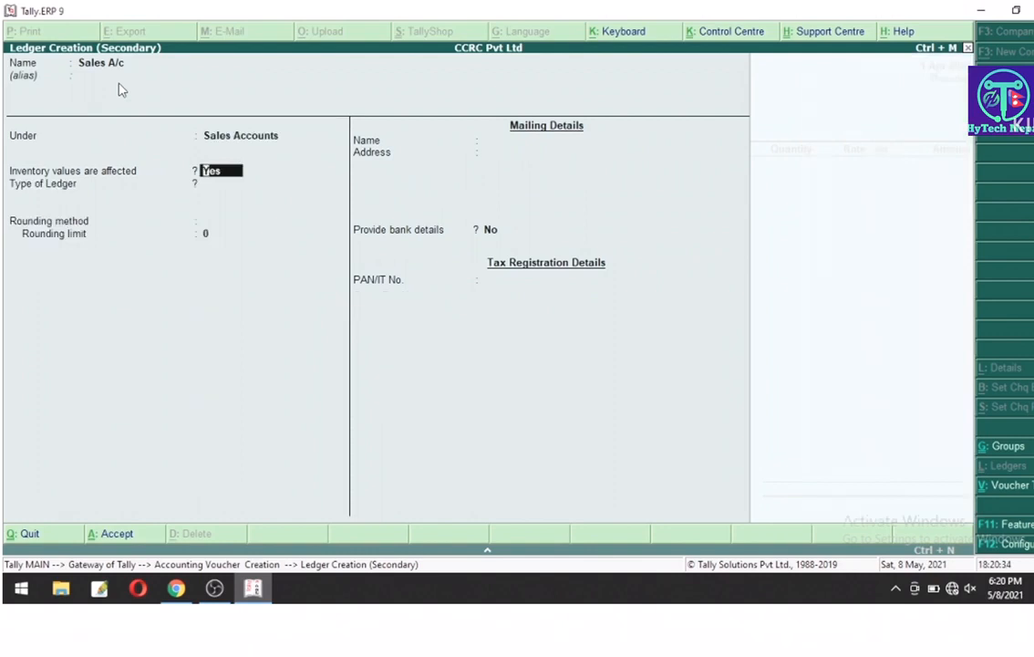
key(ctrl+a)
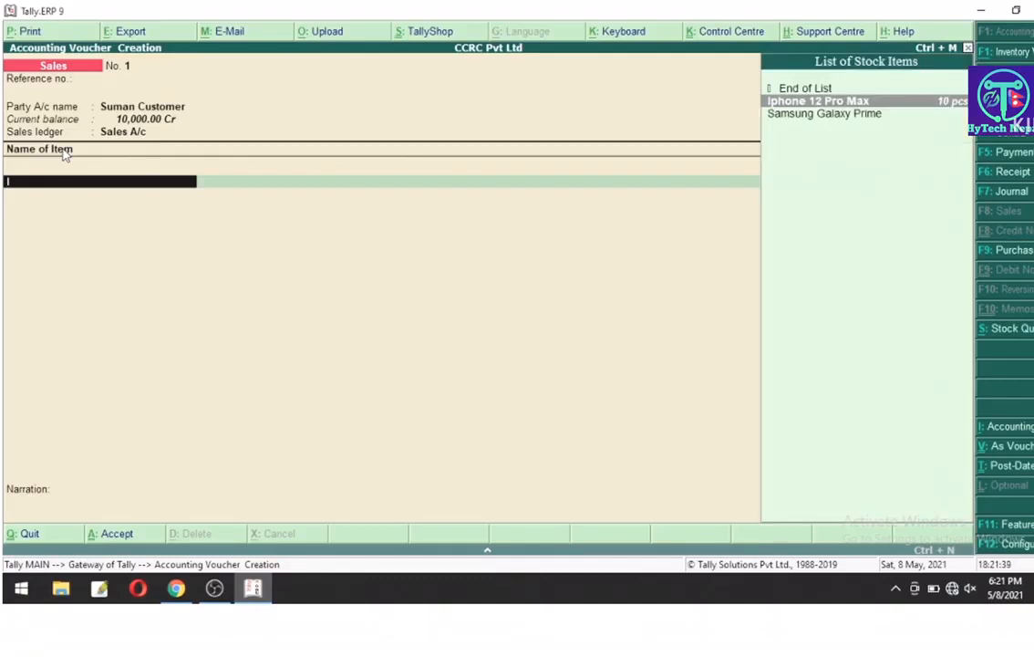
Step: Enter 1 pcs of Iphone 12 Pro Max at a rate of 2,50,000 and end the item list
key(Return)
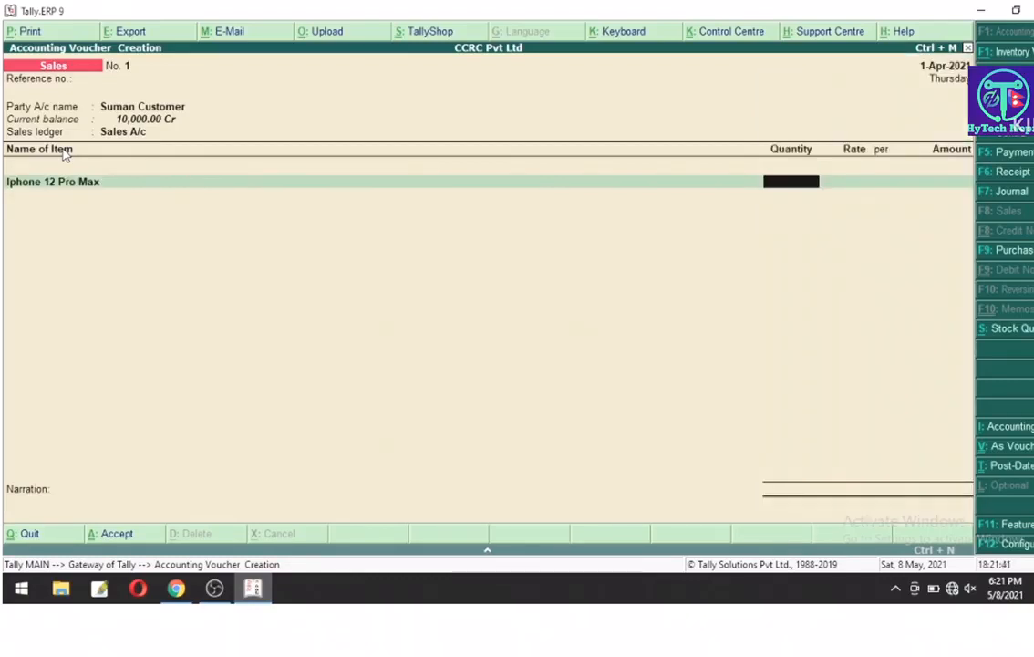
text(1)
key(Return)
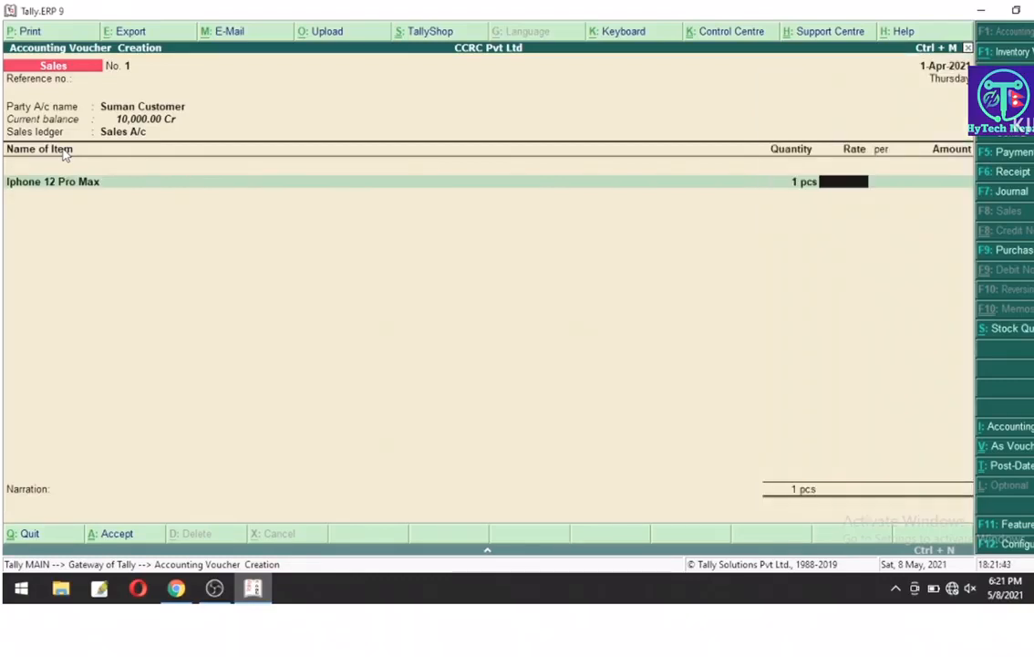
text(250000)
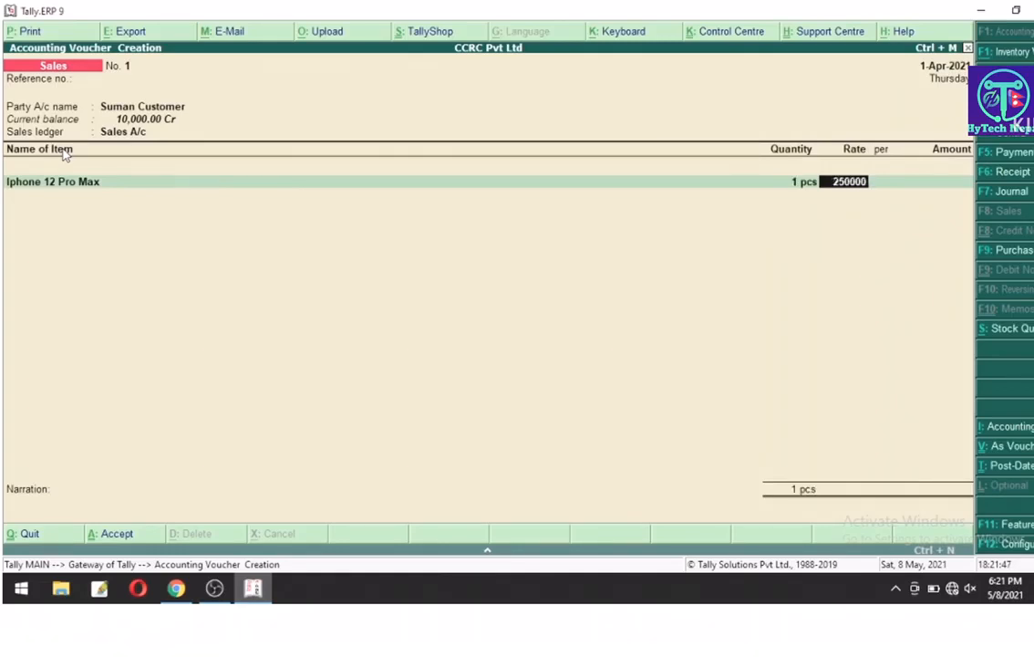
key(Return)
key(Return)
key(Return)
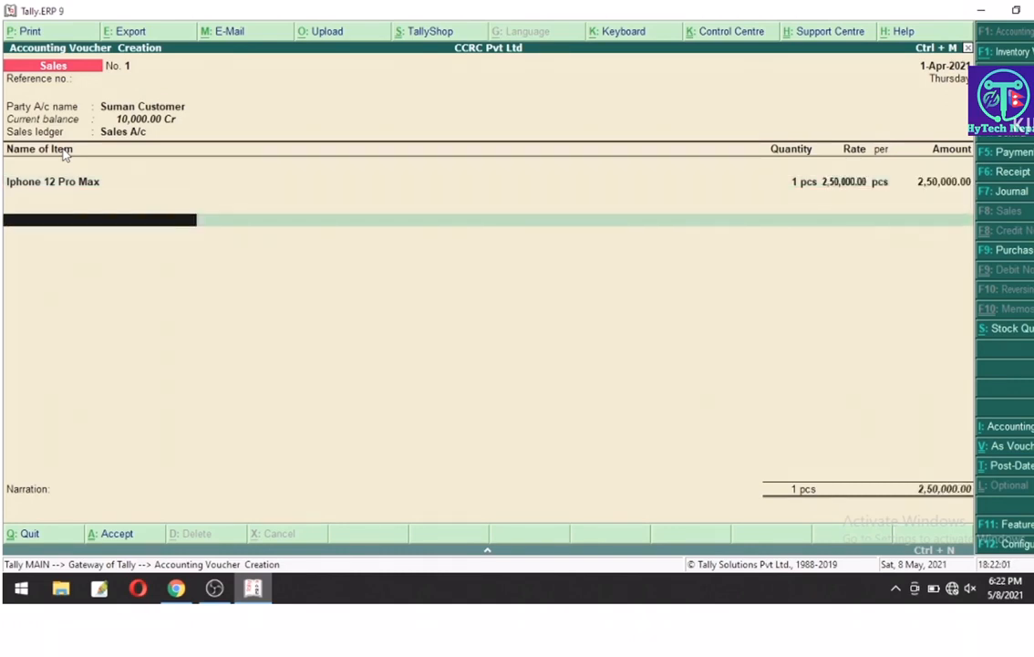
key(BackSpace)
key(Return)
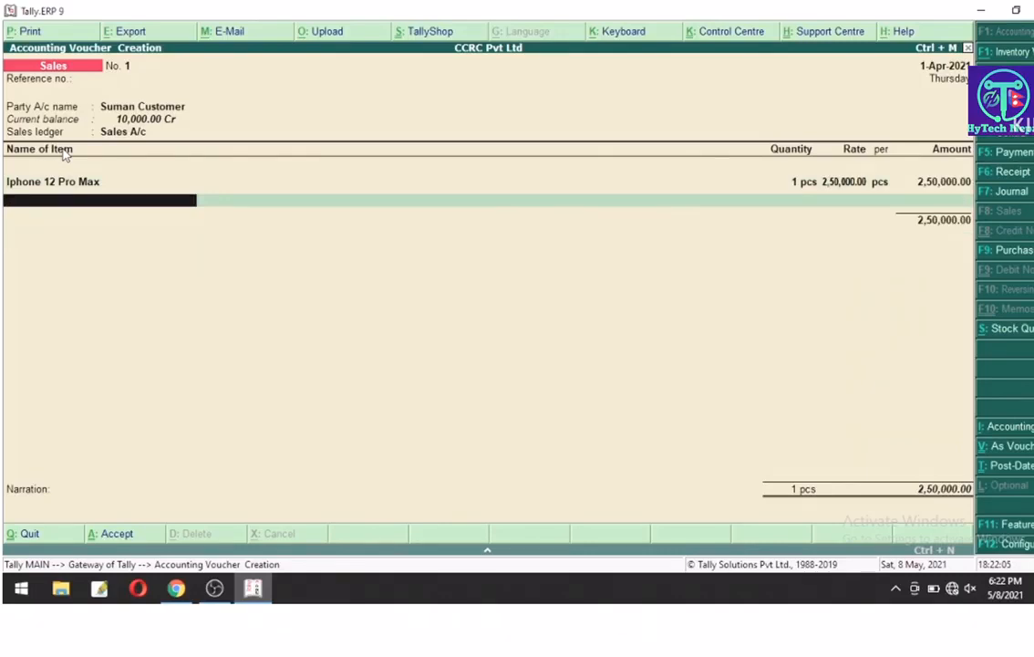
key(Return)
key(Return)
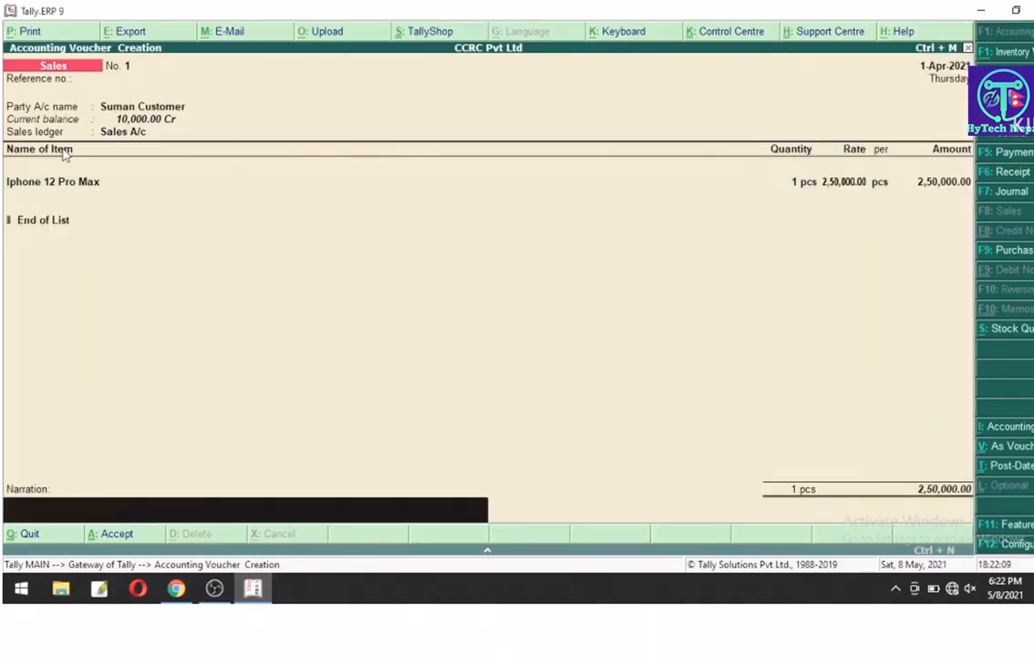
Step: Add a narration saying the goods were sold to the customer, and save the voucher
text(being goods sold to sua)
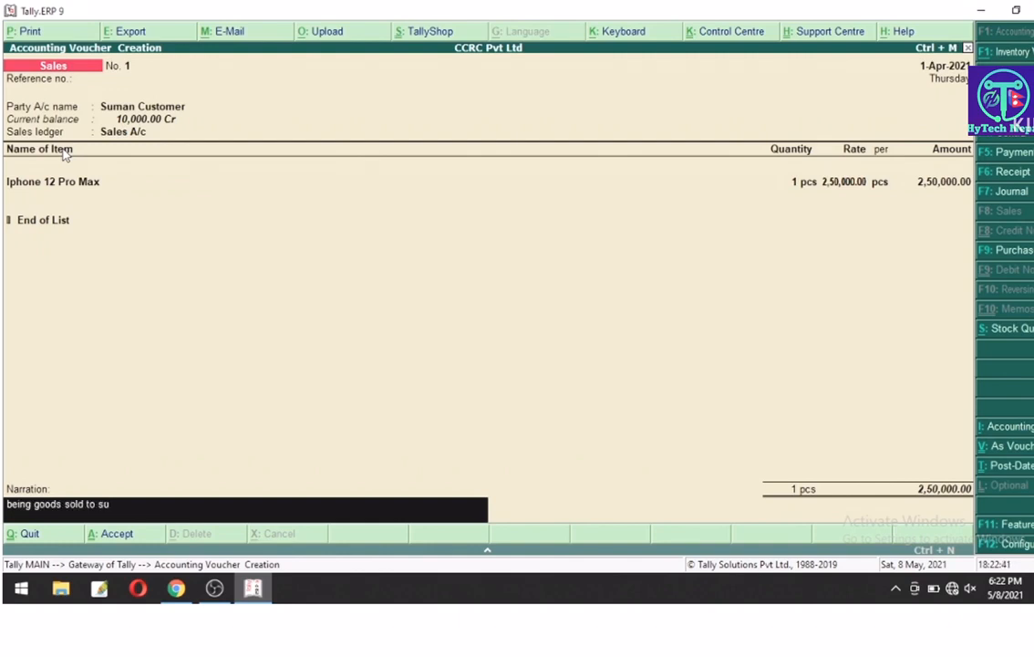
key(BackSpace)
text(man)
key(Return)
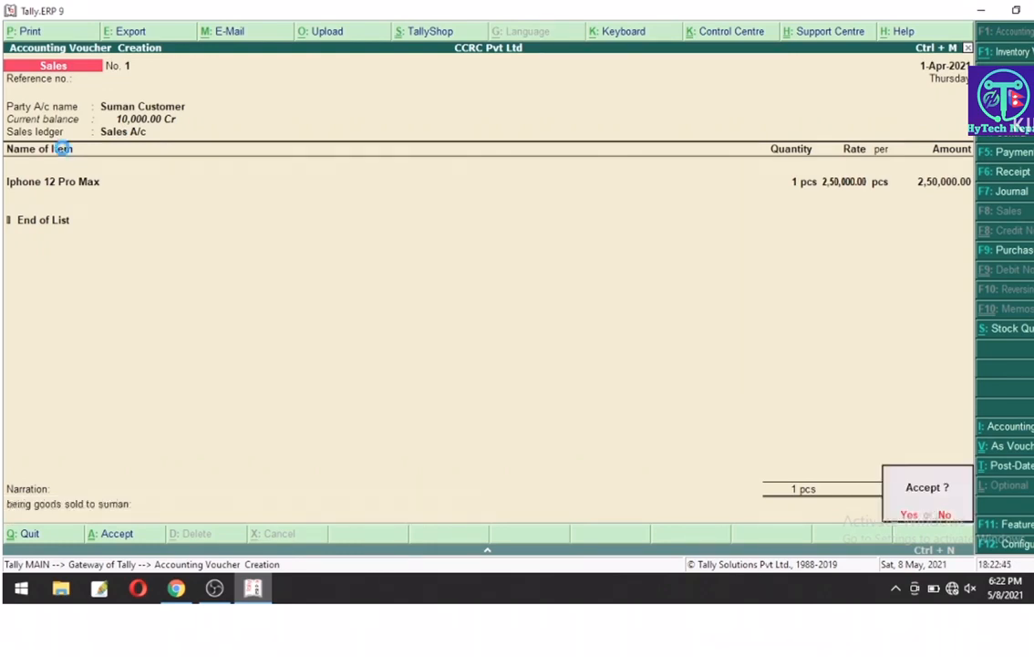
key(Return)
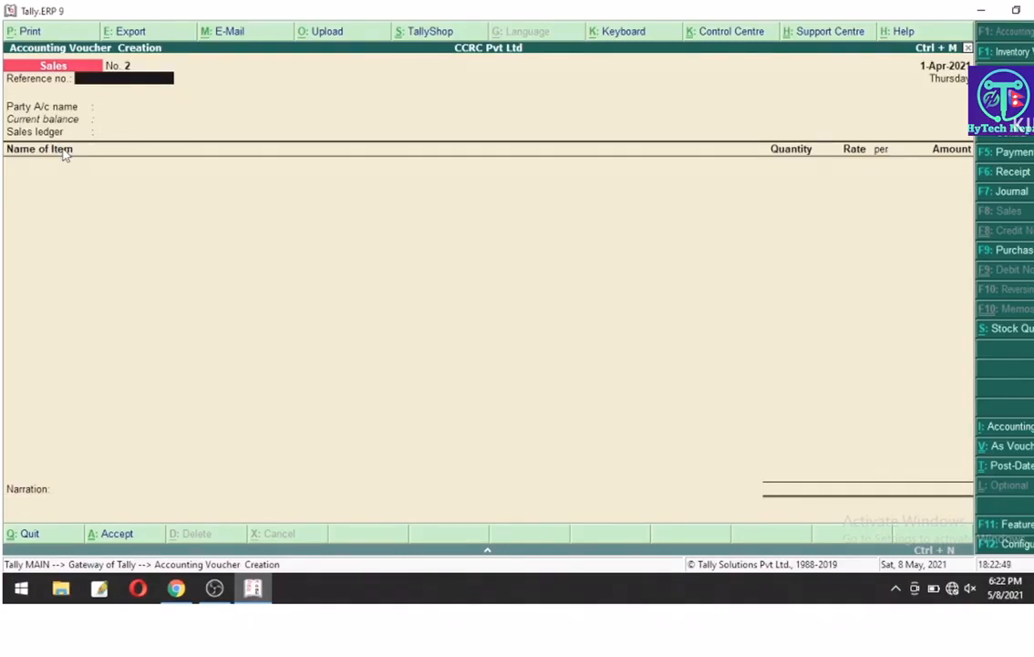
Step: Quit voucher entry and view April's vouchers in the Sales Register under Account Books
key(Escape)
key(Return)
key(Down)
key(Down)
key(Down)
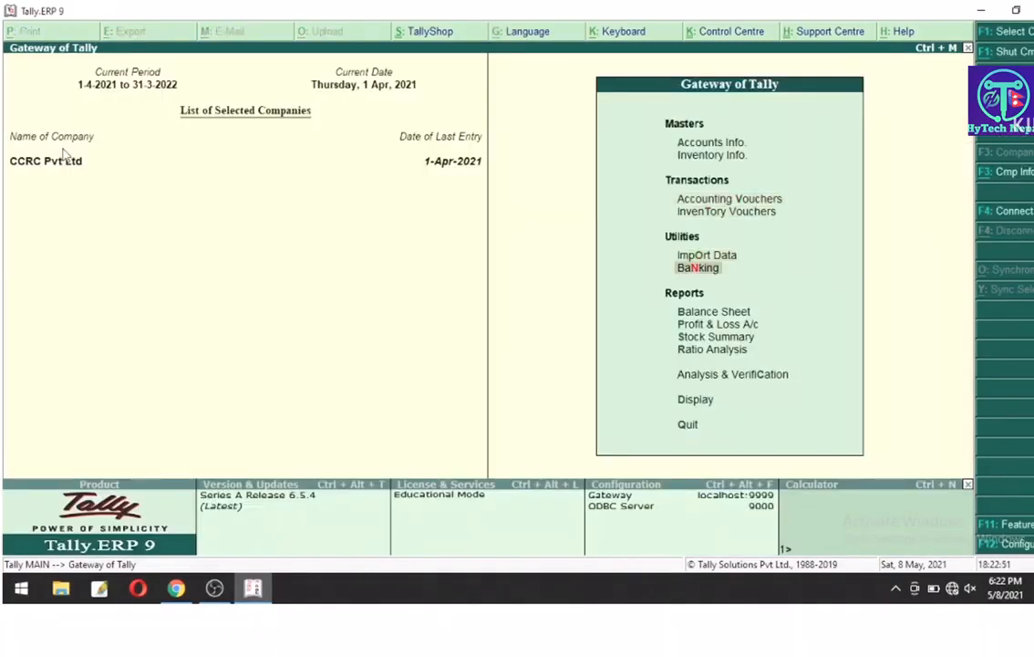
key(Down)
key(Down)
key(Down)
key(Down)
key(Down)
key(Down)
key(Return)
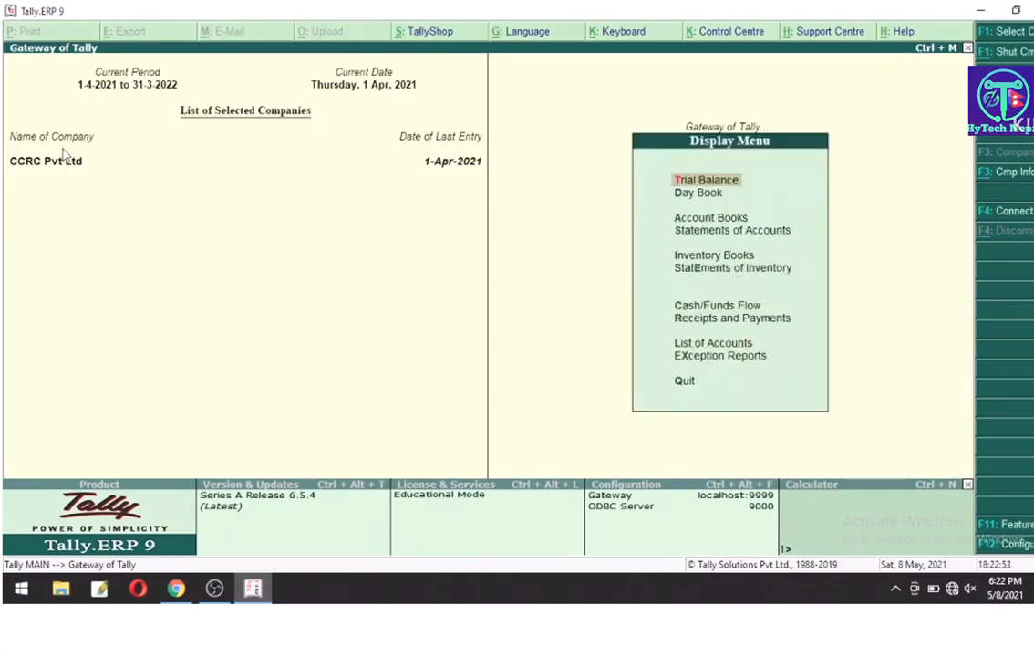
key(Down)
key(Down)
key(Return)
key(Down)
key(Down)
key(Down)
key(Down)
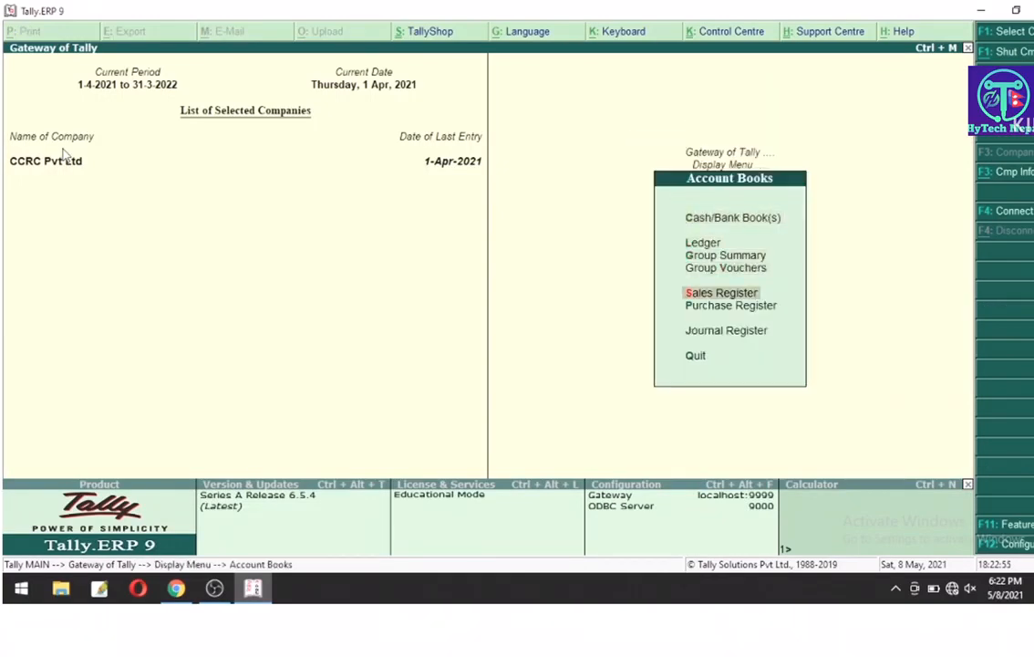
key(Return)
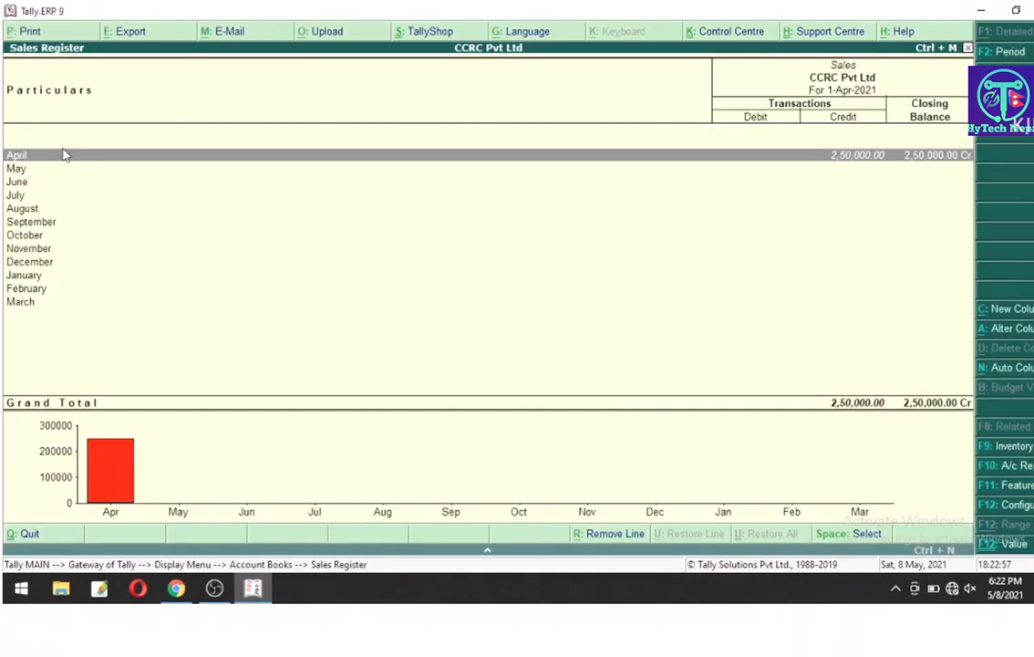
key(Return)
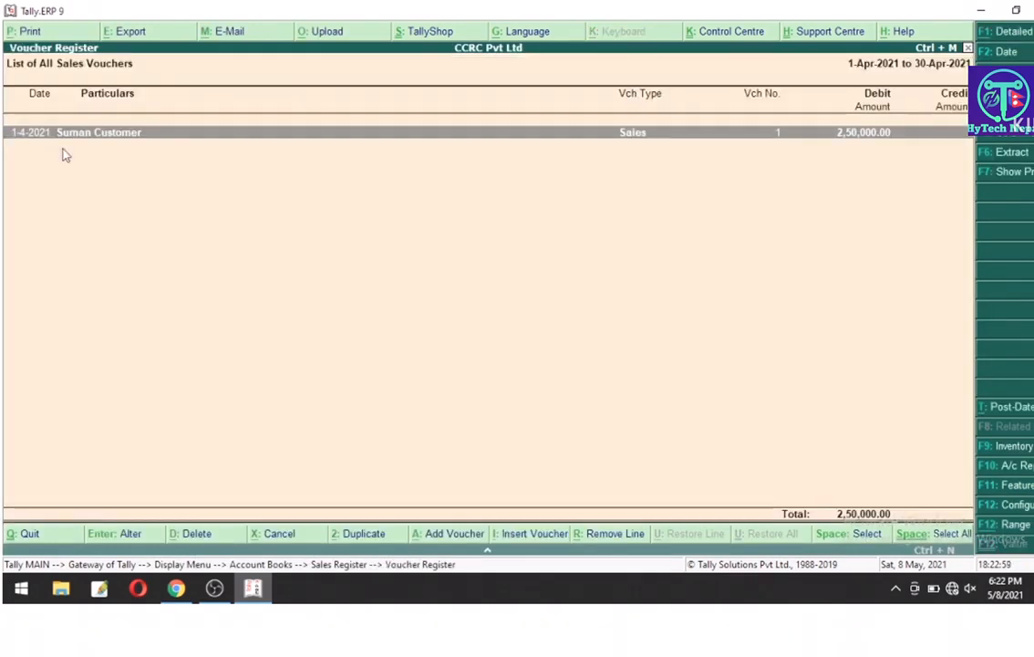
key(Escape)
key(Escape)
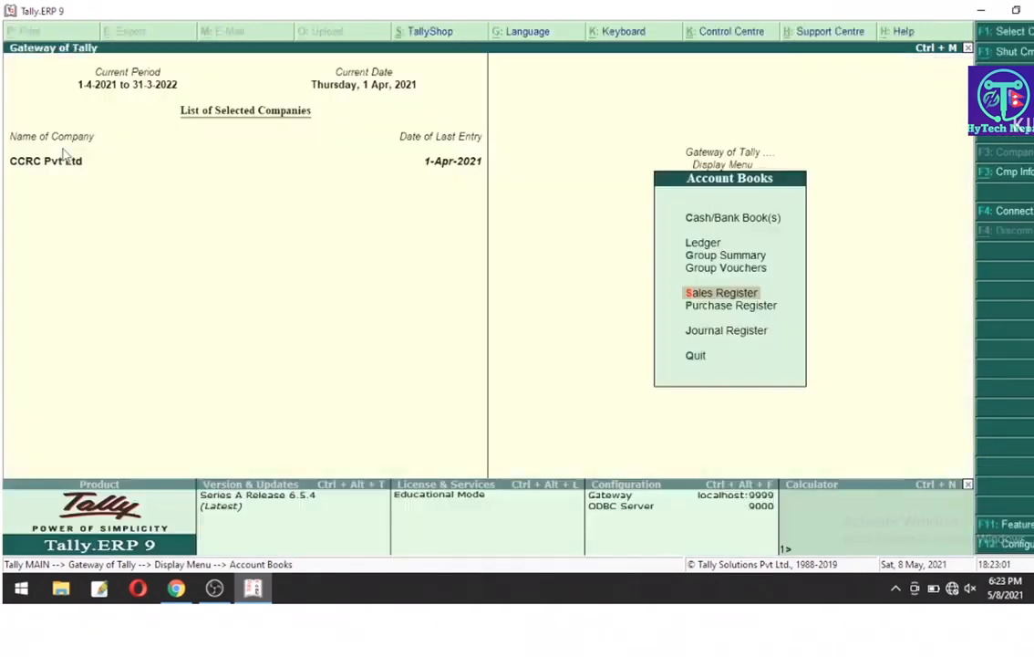
key(Escape)
key(Escape)
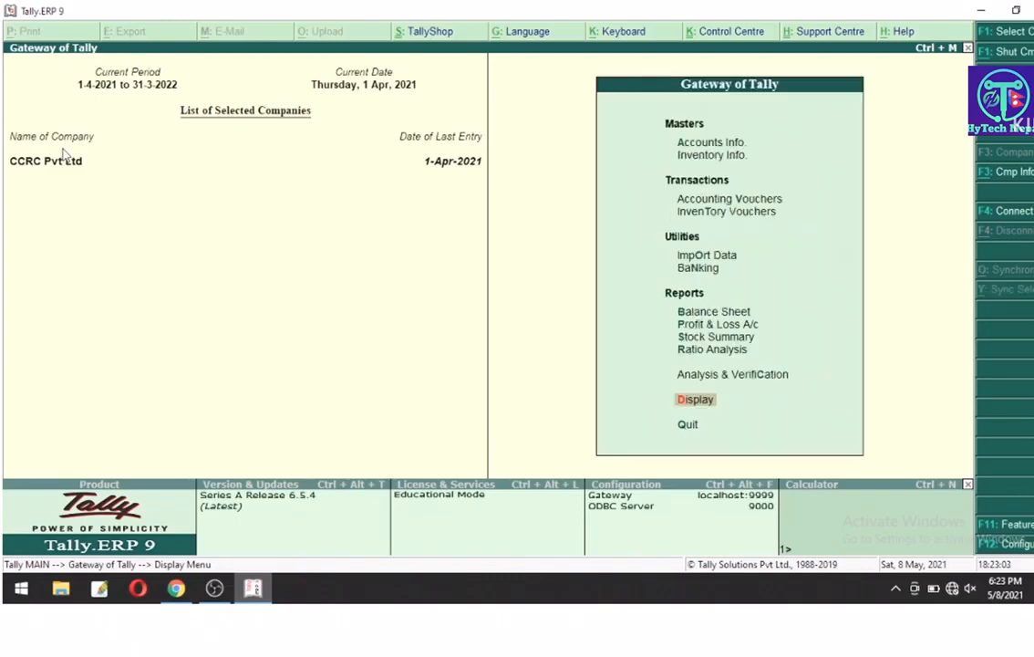
Step: Open the 1-Apr-2021 Day Book and review its entries, including the 2,50,000 sale
key(Return)
key(Down)
key(Return)
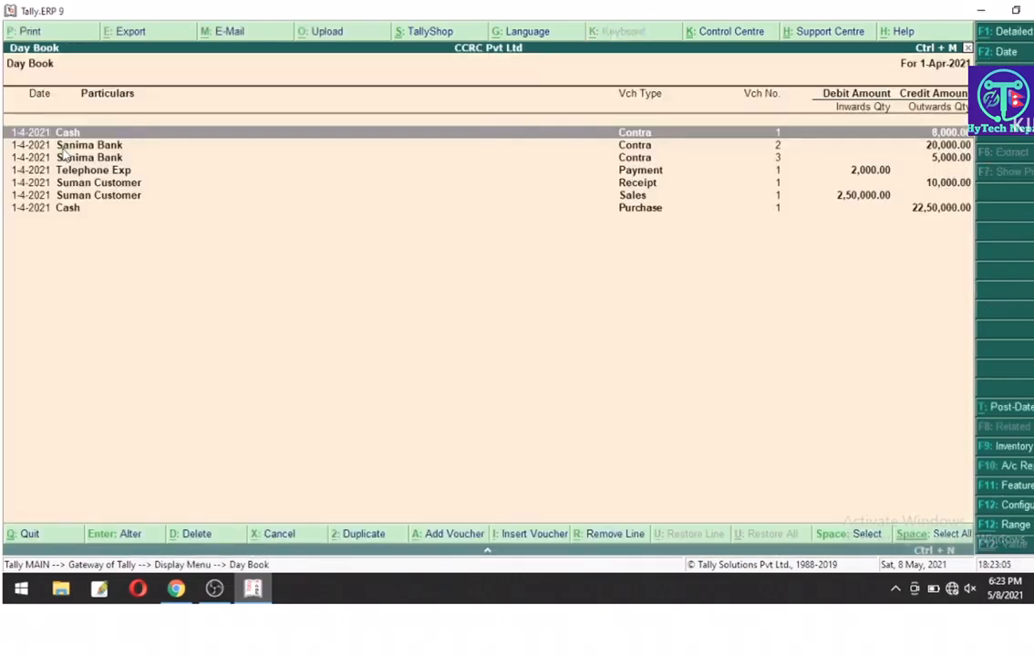
key(Down)
key(Down)
key(Down)
key(Down)
key(Down)
key(Up)
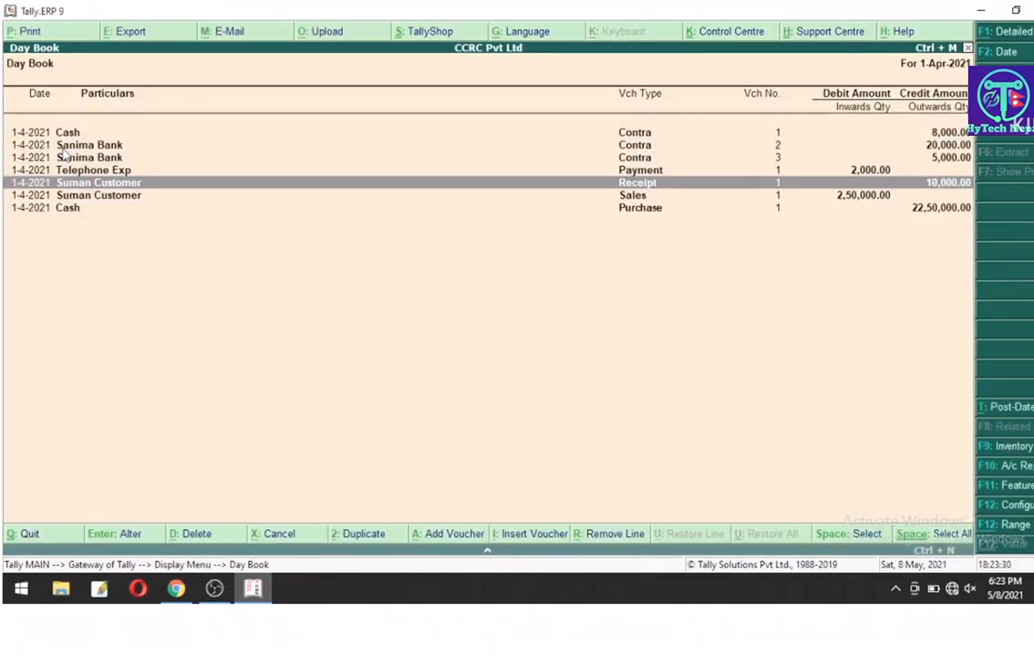
key(Up)
key(Up)
key(Down)
key(Down)
key(Up)
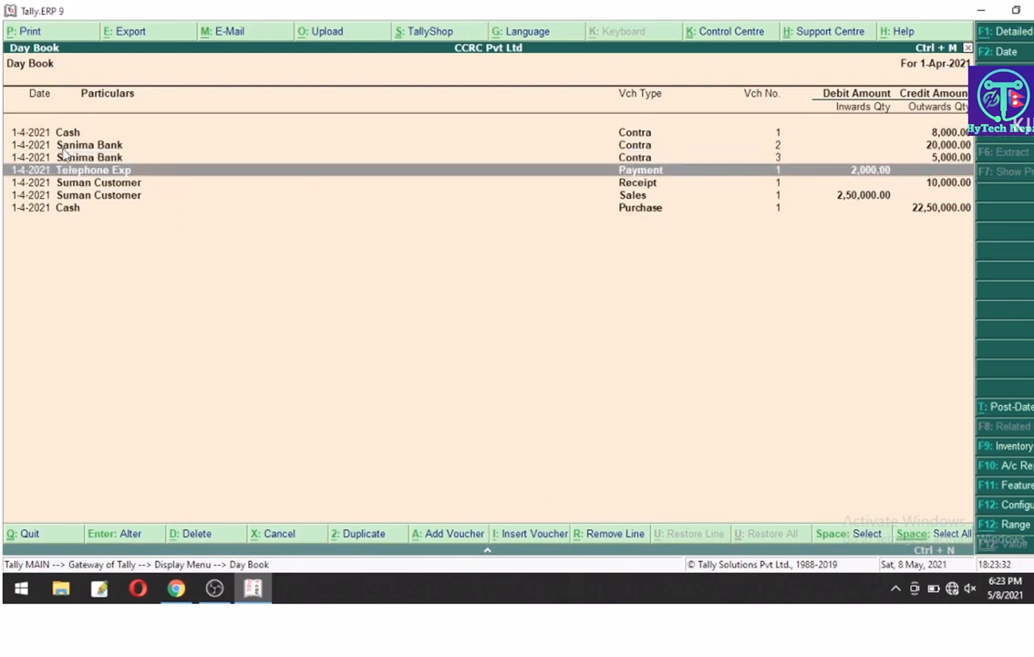
key(Down)
key(Down)
key(Down)
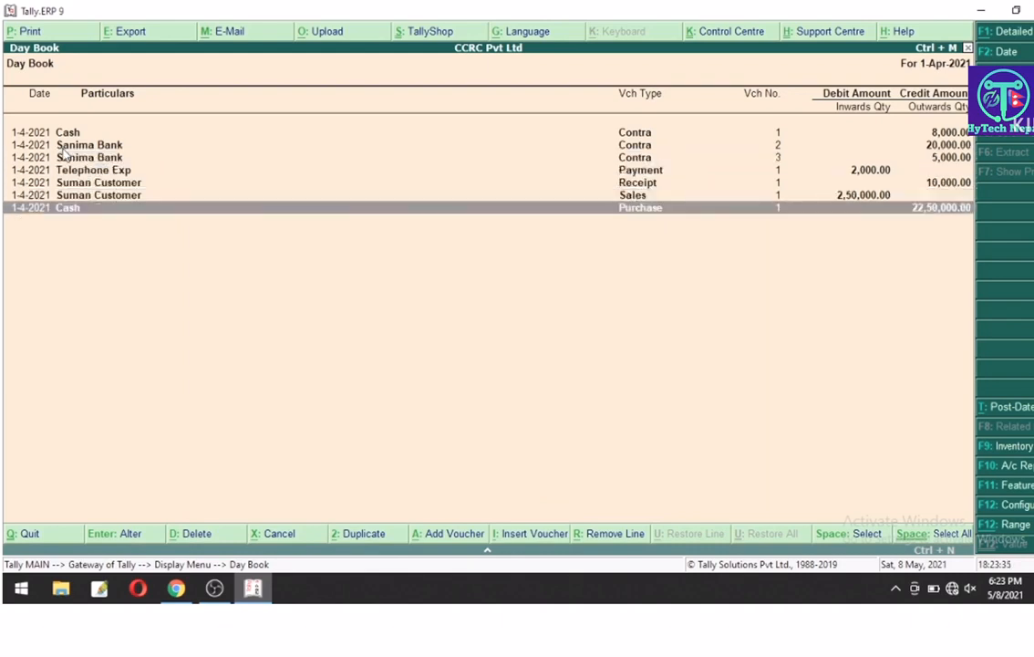